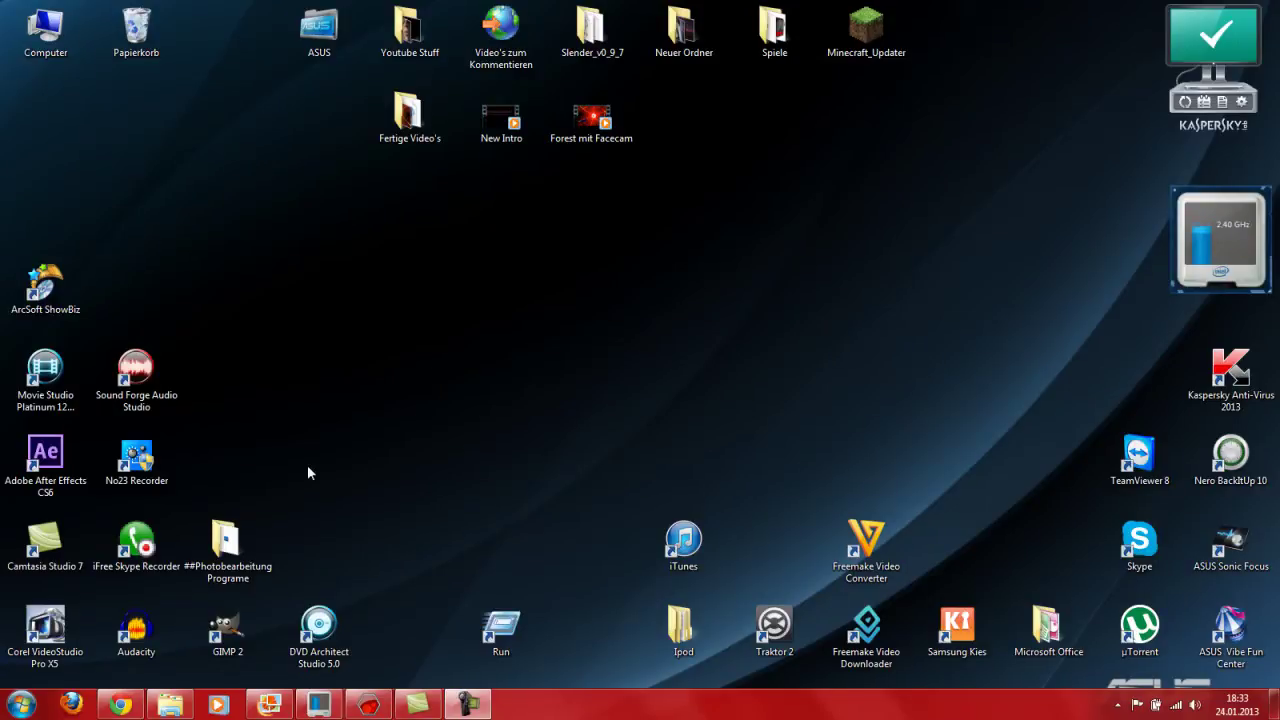
Switch to Chrome and review the Hama Speedshot converter variants and the list of advantages on a console
left_click(121, 704)
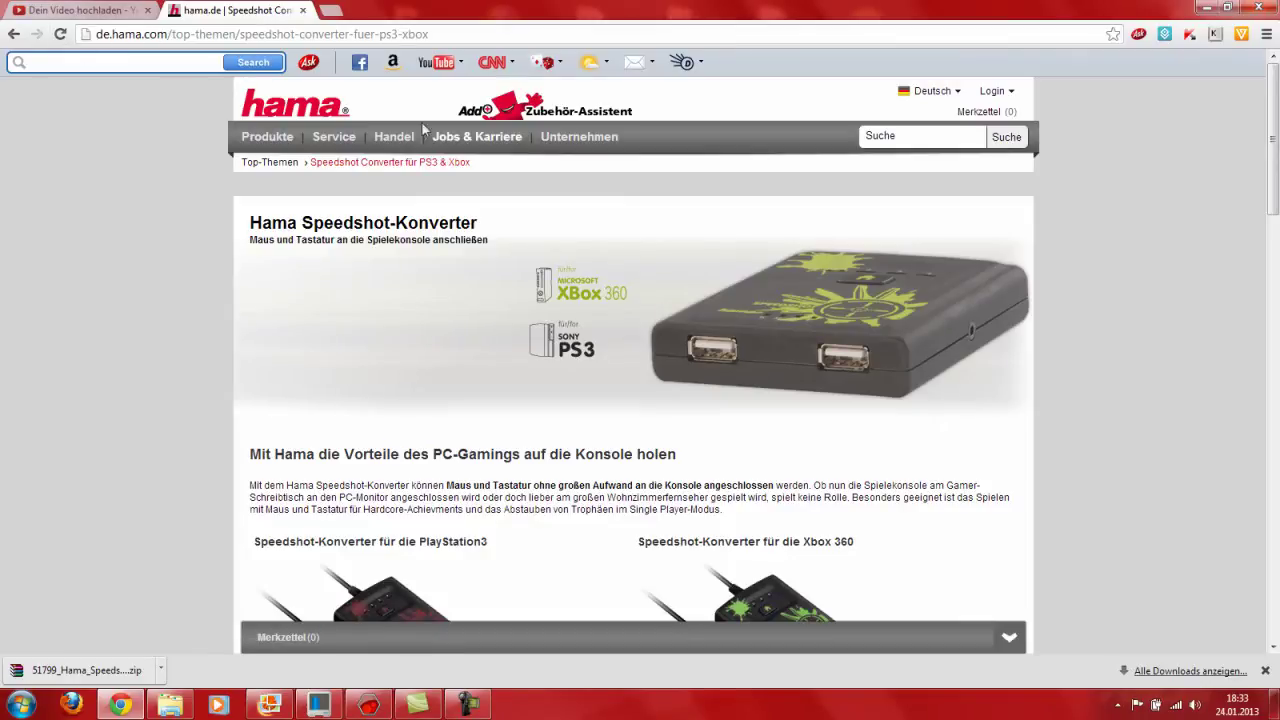
scroll(722, 344, "down", 2)
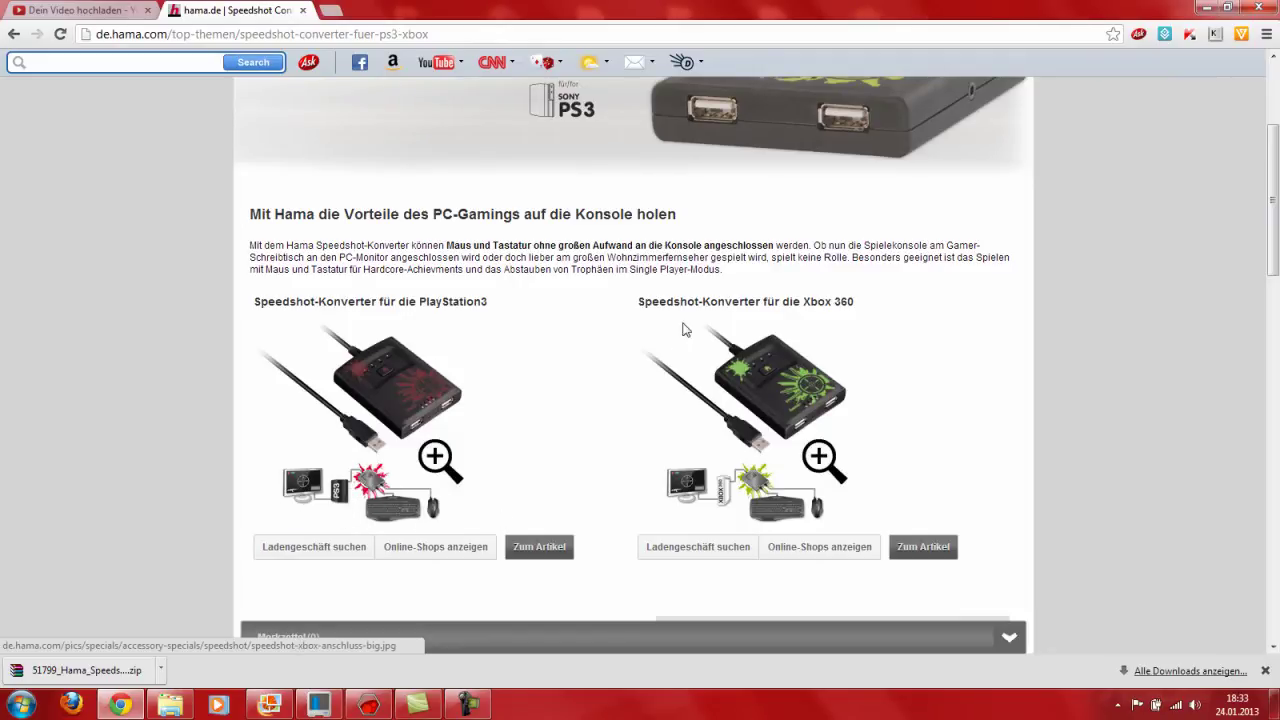
scroll(672, 505, "down", 4)
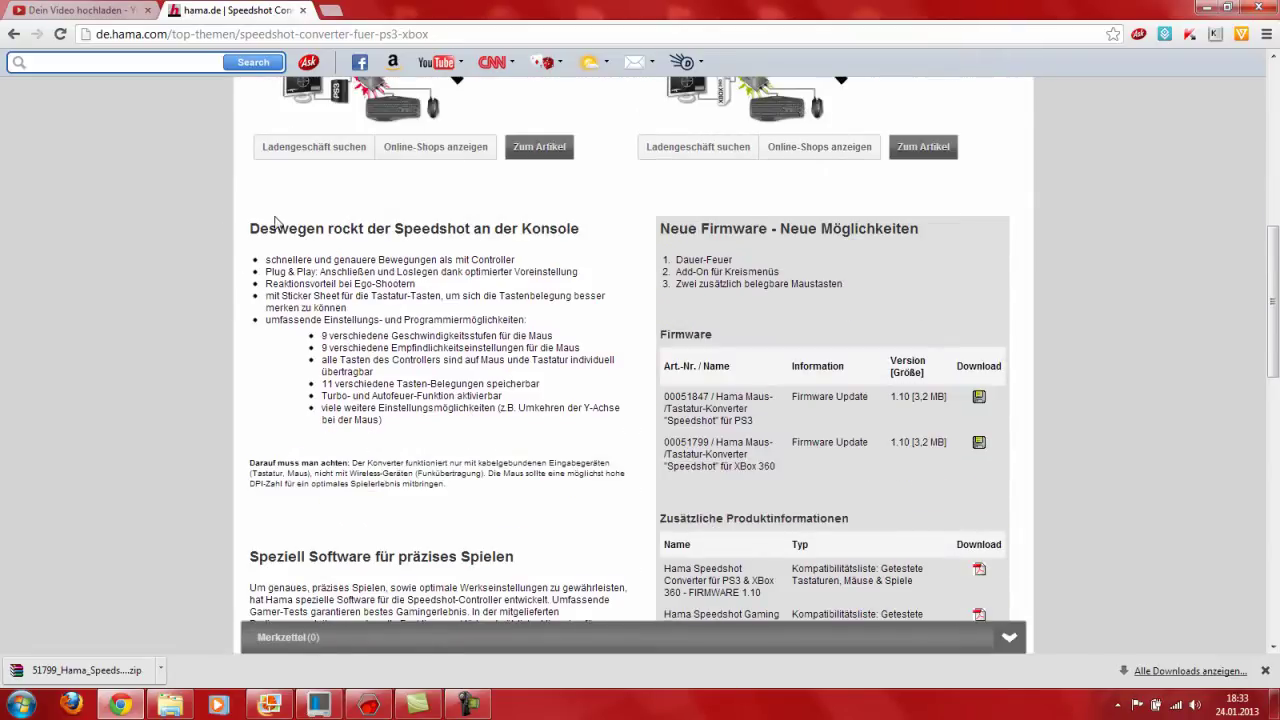
left_click_drag(250, 228, 607, 425)
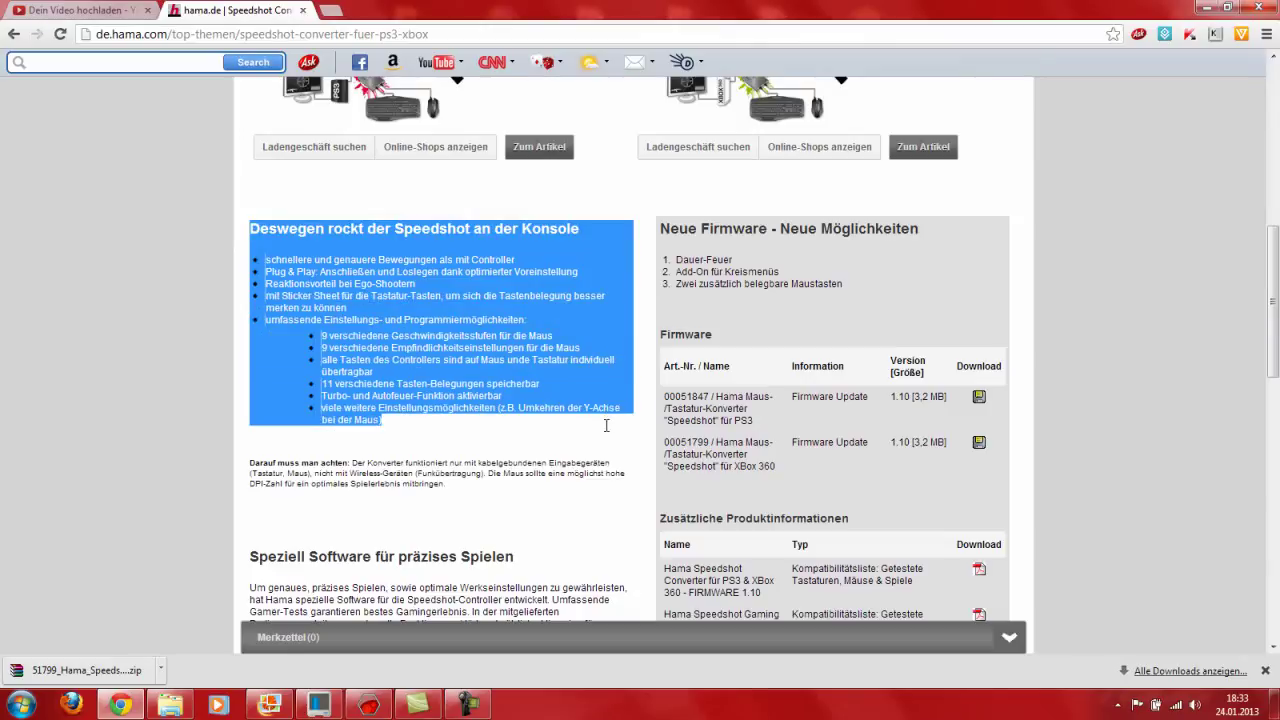
left_click(427, 449)
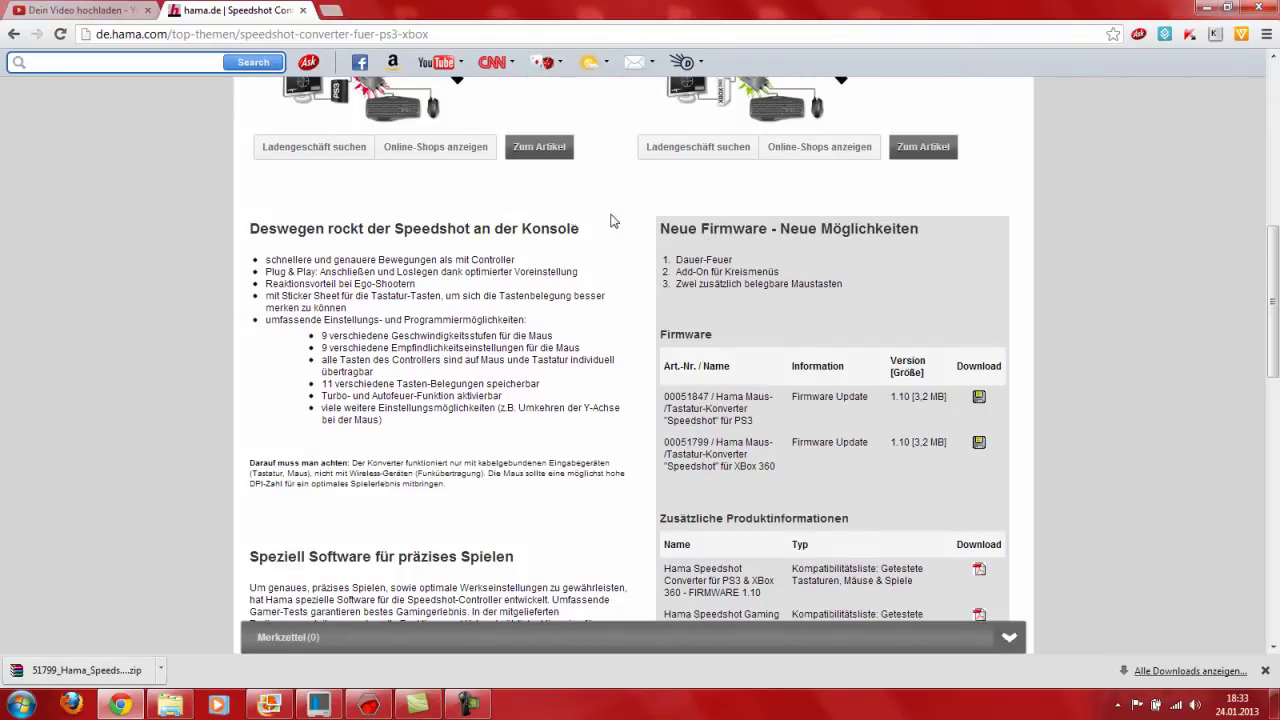
Examine the new firmware features, the PS3 and Xbox 360 firmware downloads, and the additional product information
left_click_drag(662, 229, 919, 229)
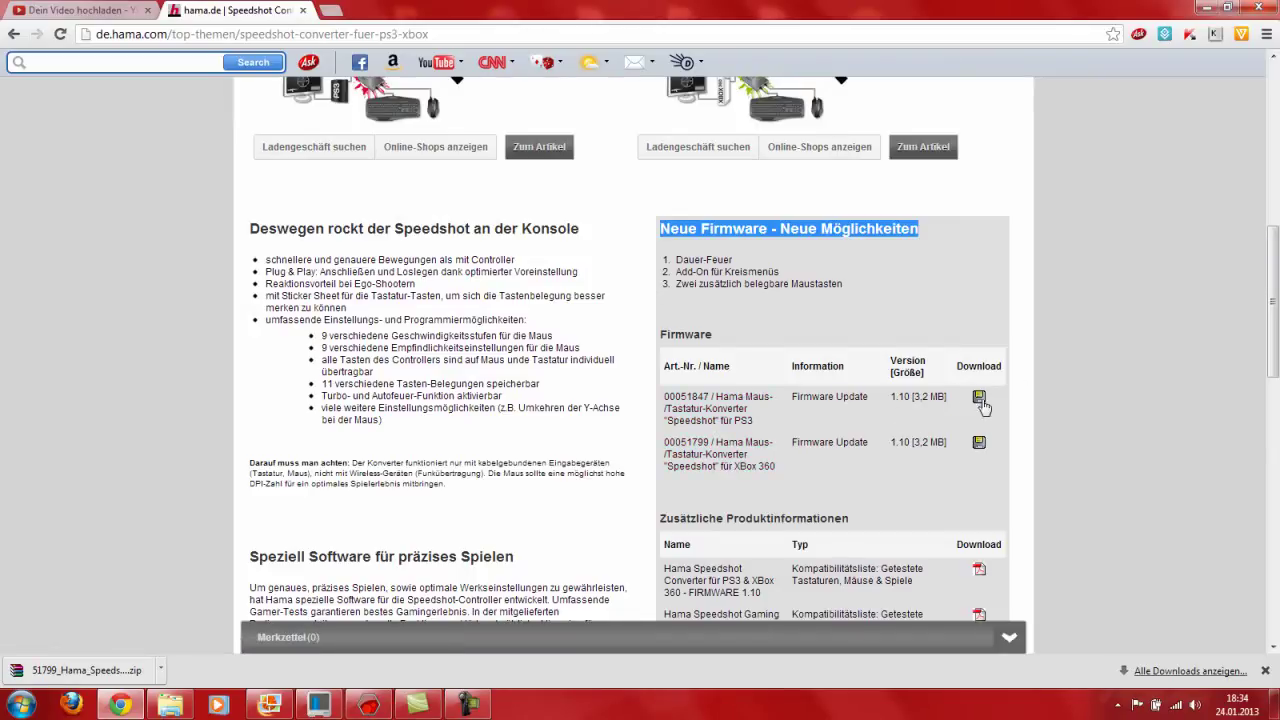
scroll(1029, 383, "down", 1)
scroll(1029, 383, "down", 1)
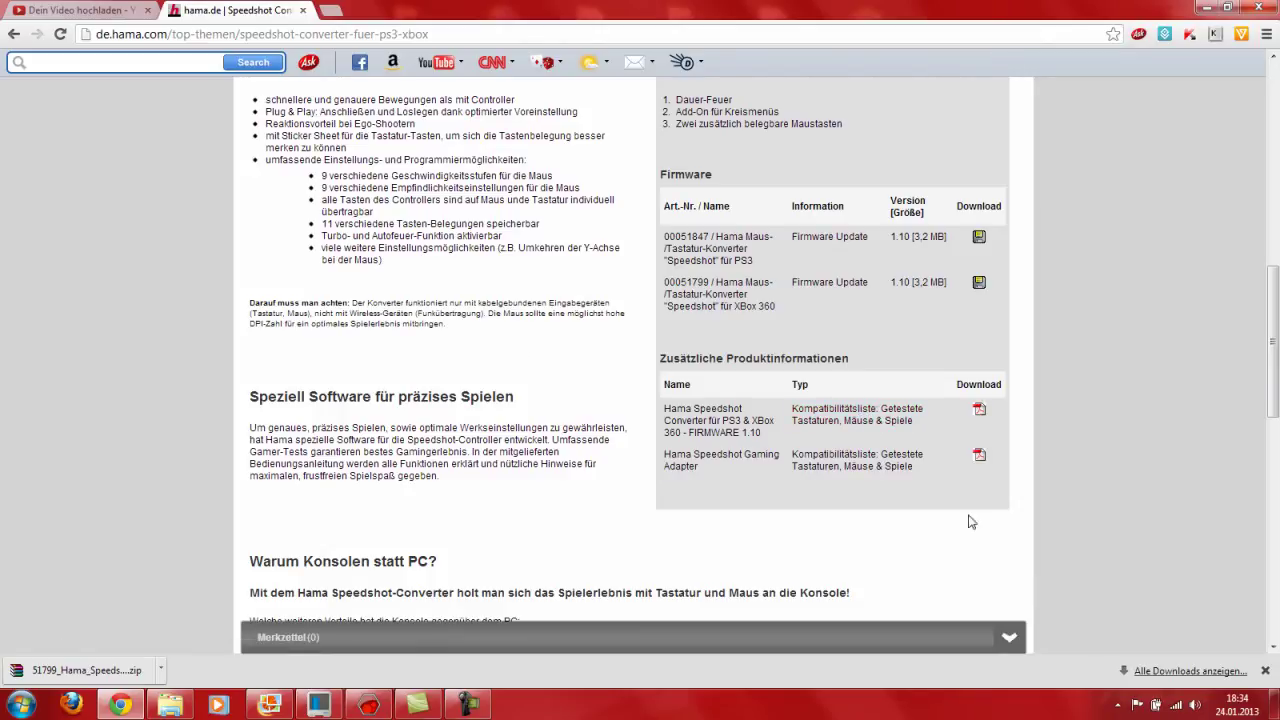
scroll(600, 366, "down", 4)
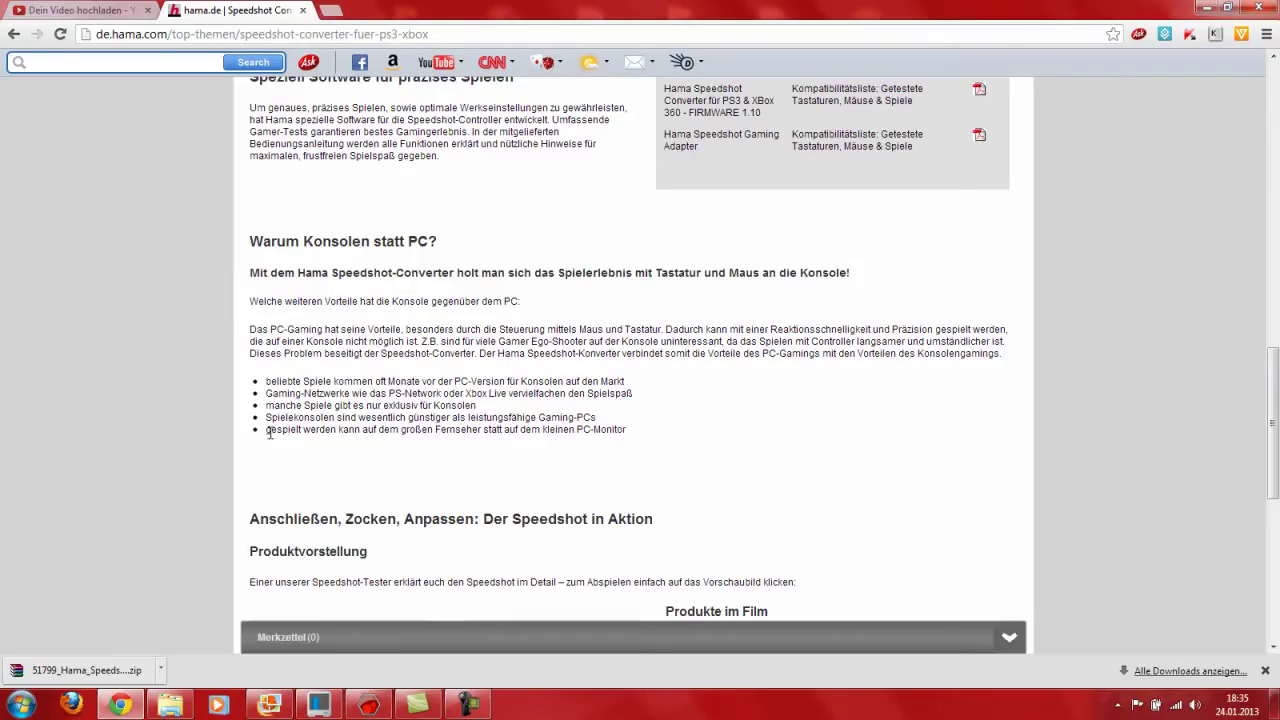
Read the console-versus-PC advantages and look over the Speedshot product videos and the products used in them
left_click_drag(267, 431, 631, 430)
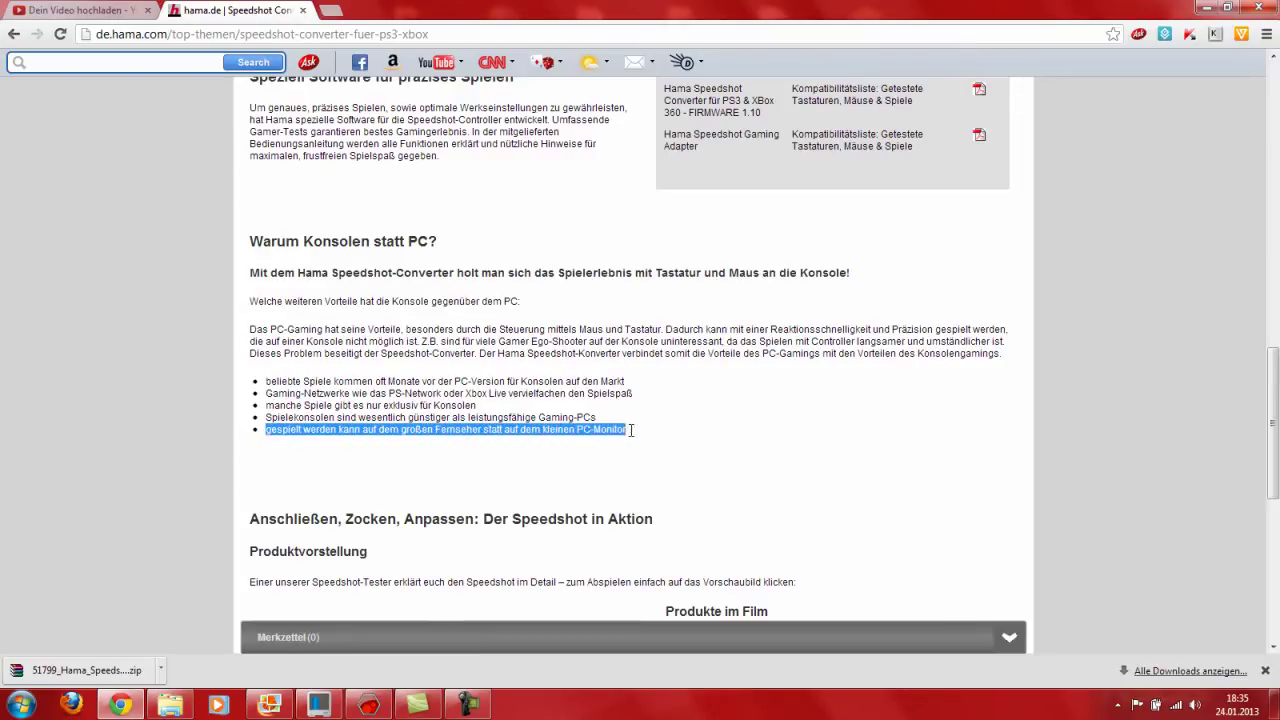
left_click(789, 421)
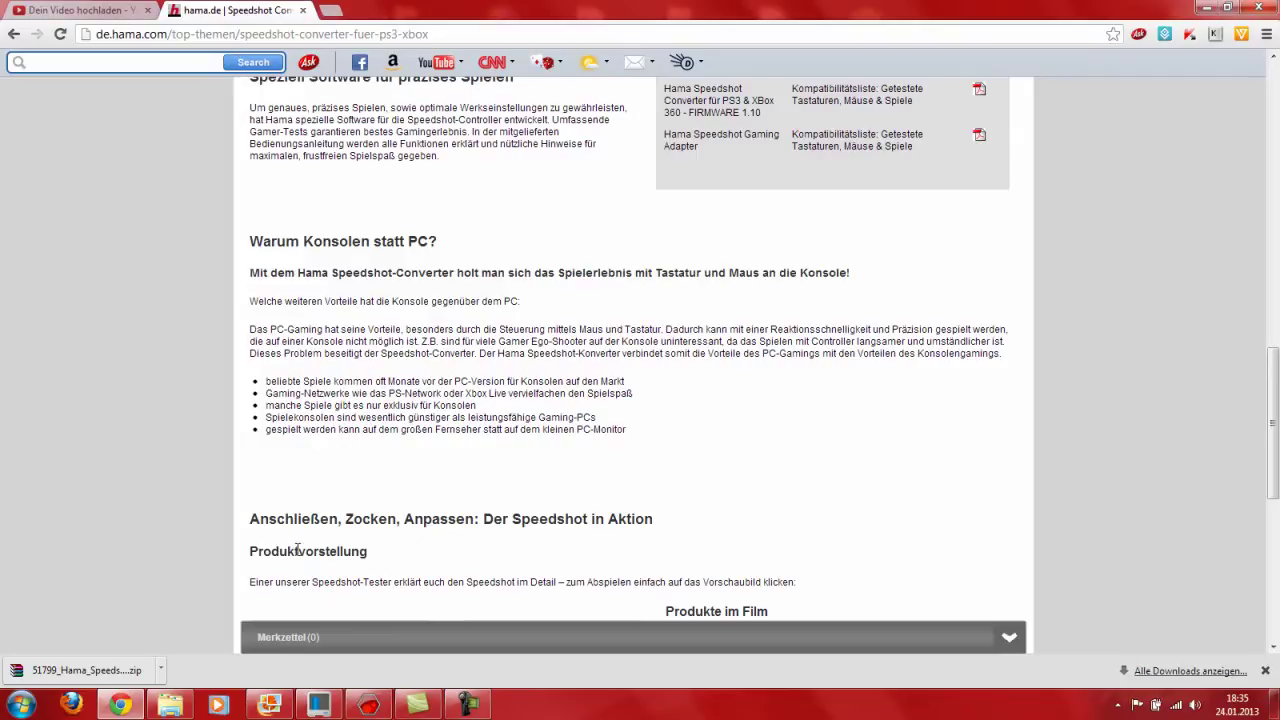
left_click_drag(250, 520, 749, 515)
left_click(822, 462)
scroll(822, 462, "down", 3)
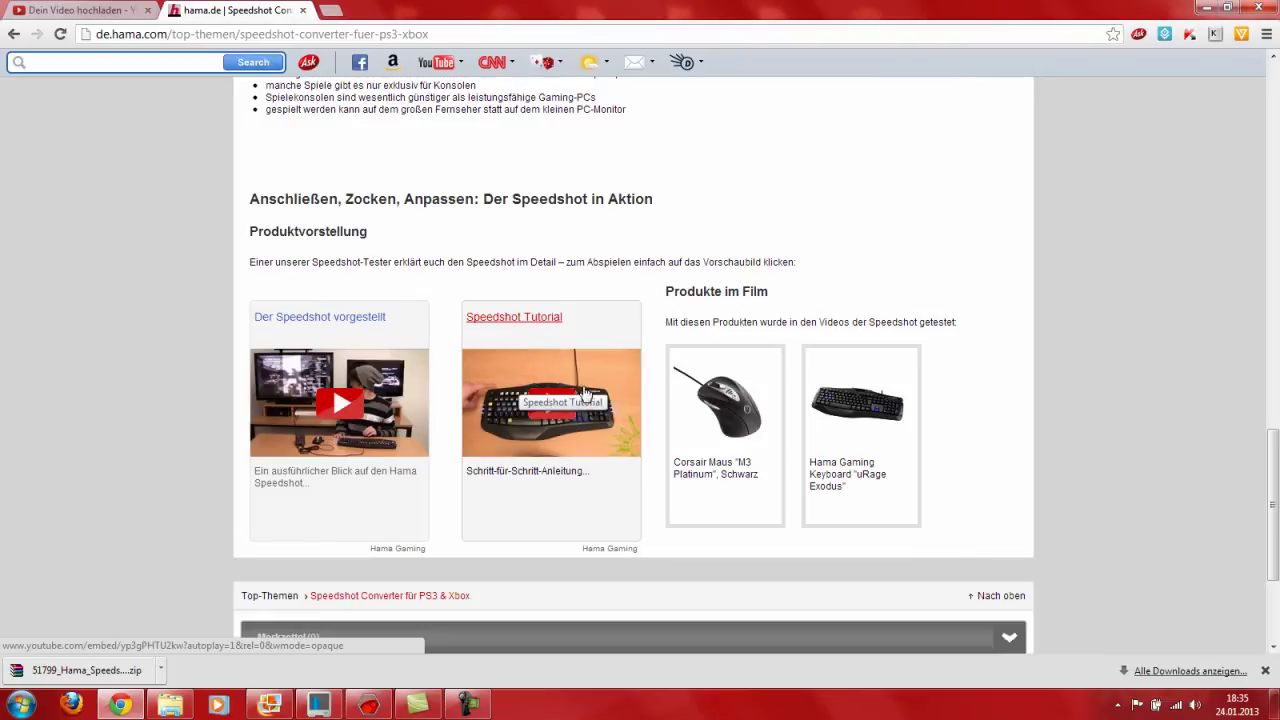
scroll(531, 429, "down", 2)
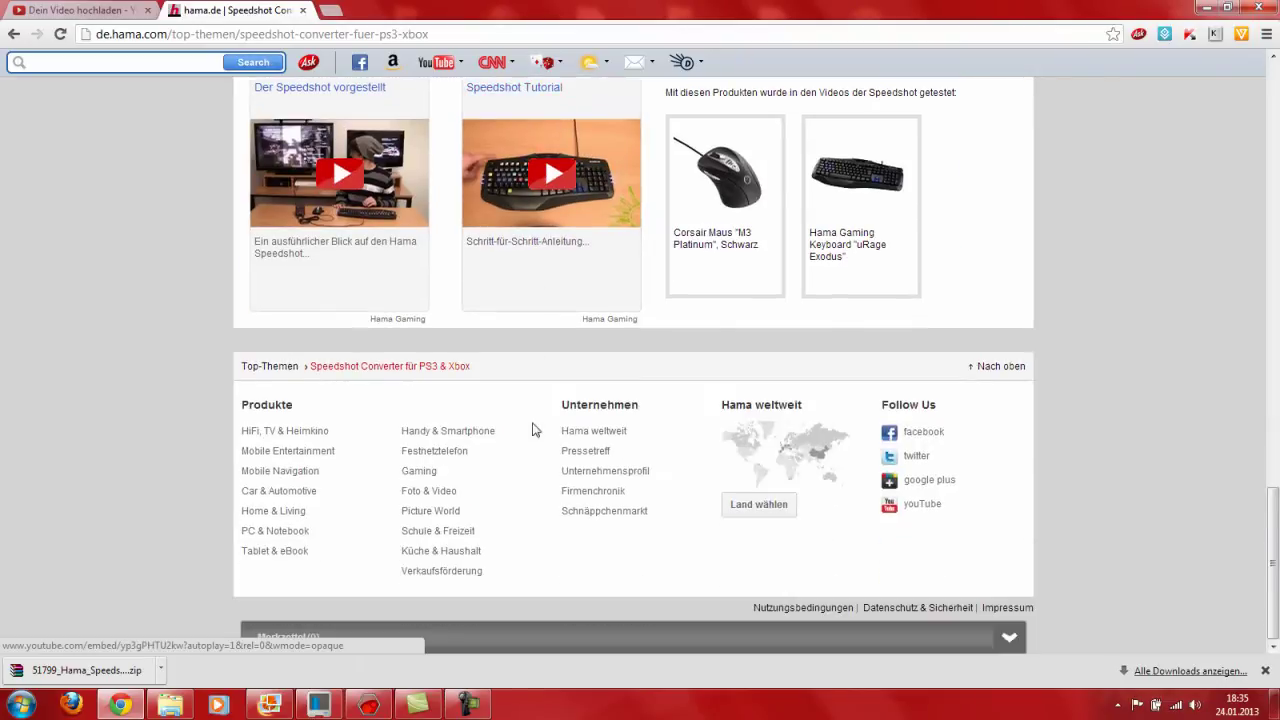
scroll(527, 427, "up", 4)
scroll(527, 427, "up", 15)
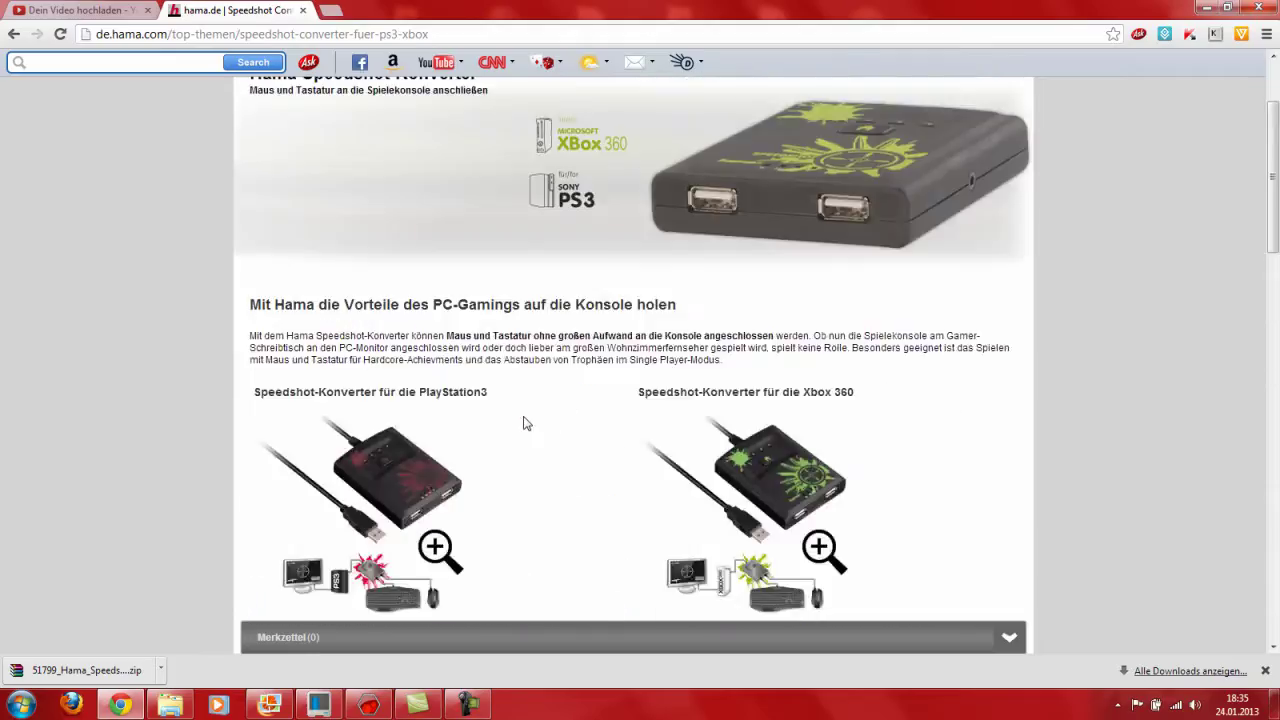
Switch to Windows Explorer, maximize the 51799_Hama_Speedshot_Updater_for_XBox_V1_1 folder window and clear the file selection
left_click(1207, 9)
left_click(171, 706)
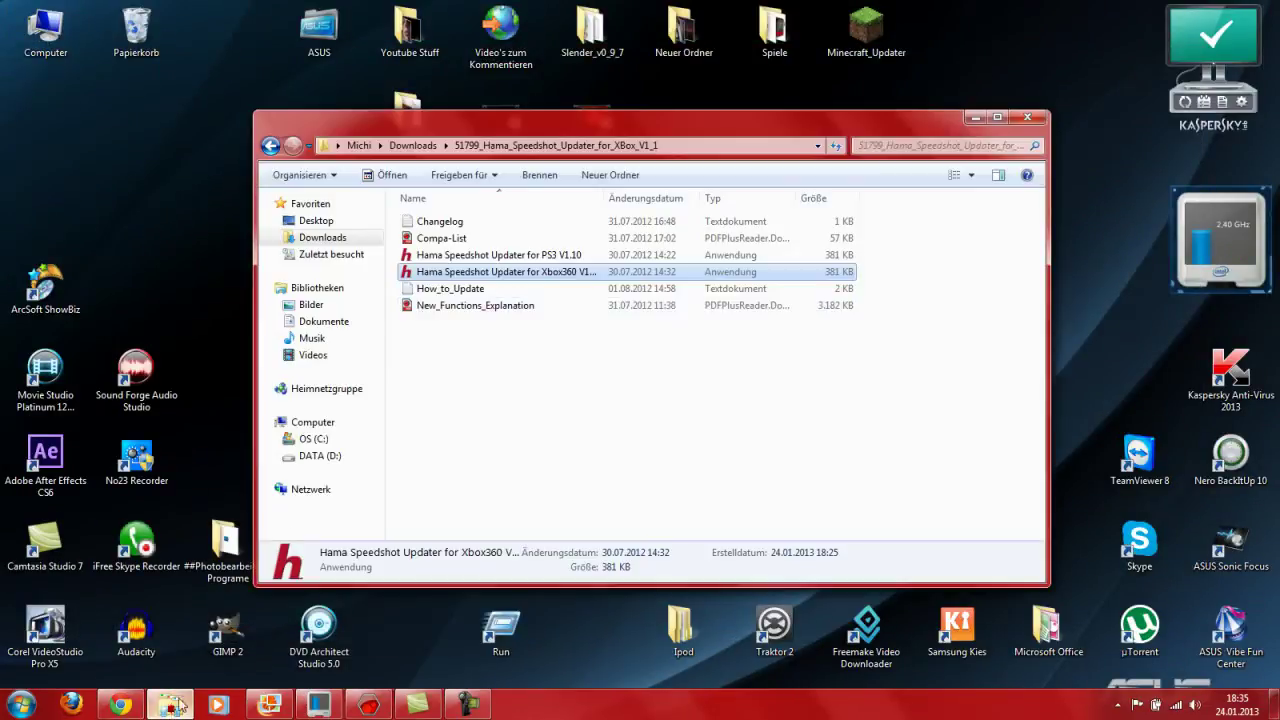
double_click(683, 121)
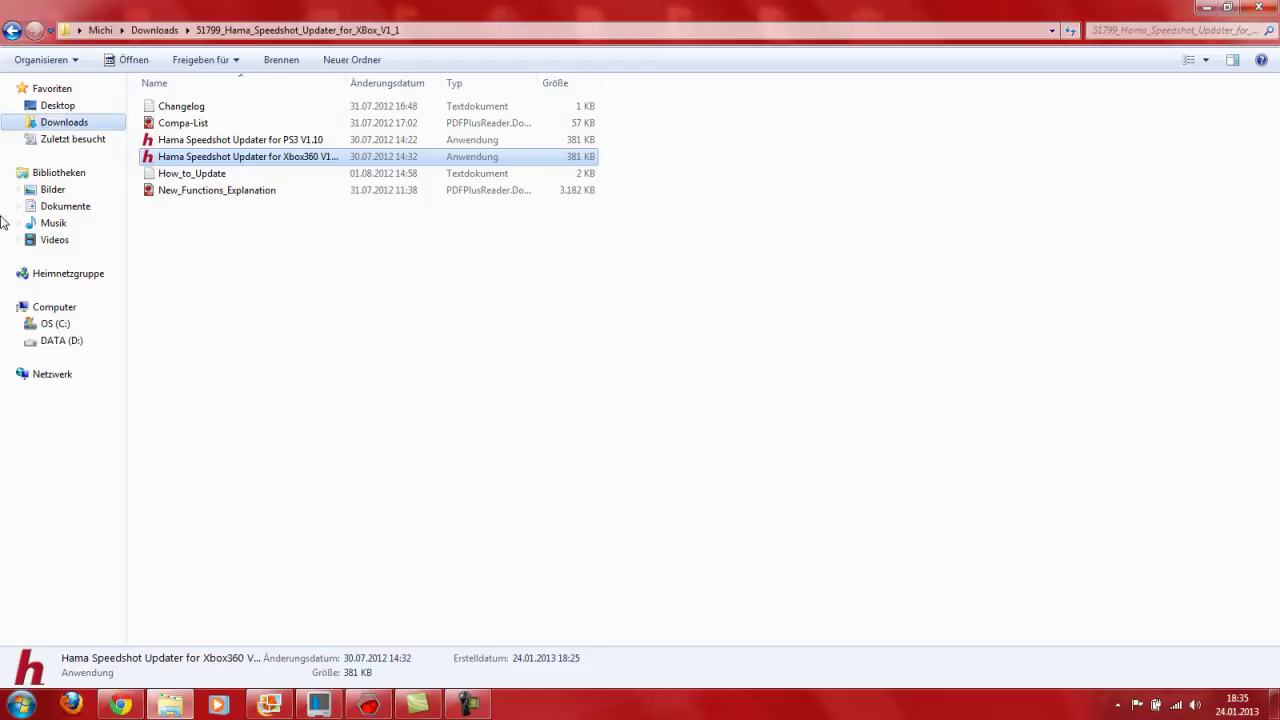
left_click(165, 247)
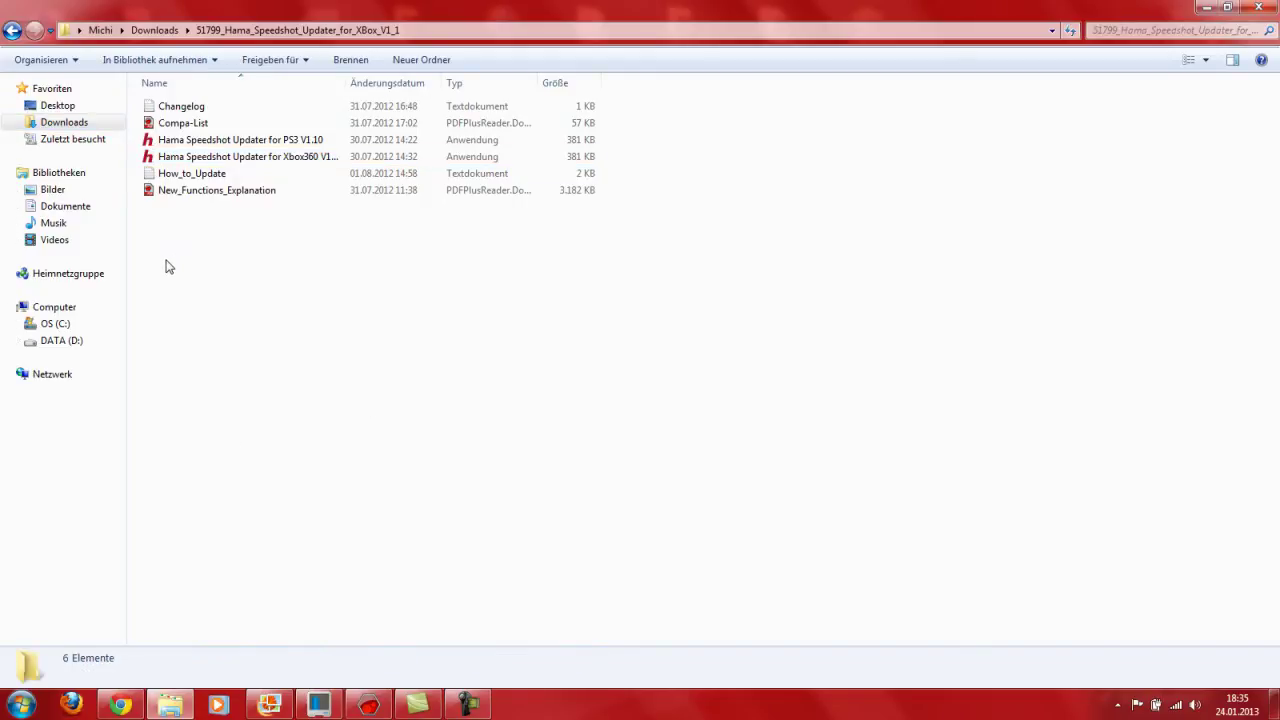
Open the Changelog text file, read its Add-Ons section for V1.10, and close the file
double_click(196, 111)
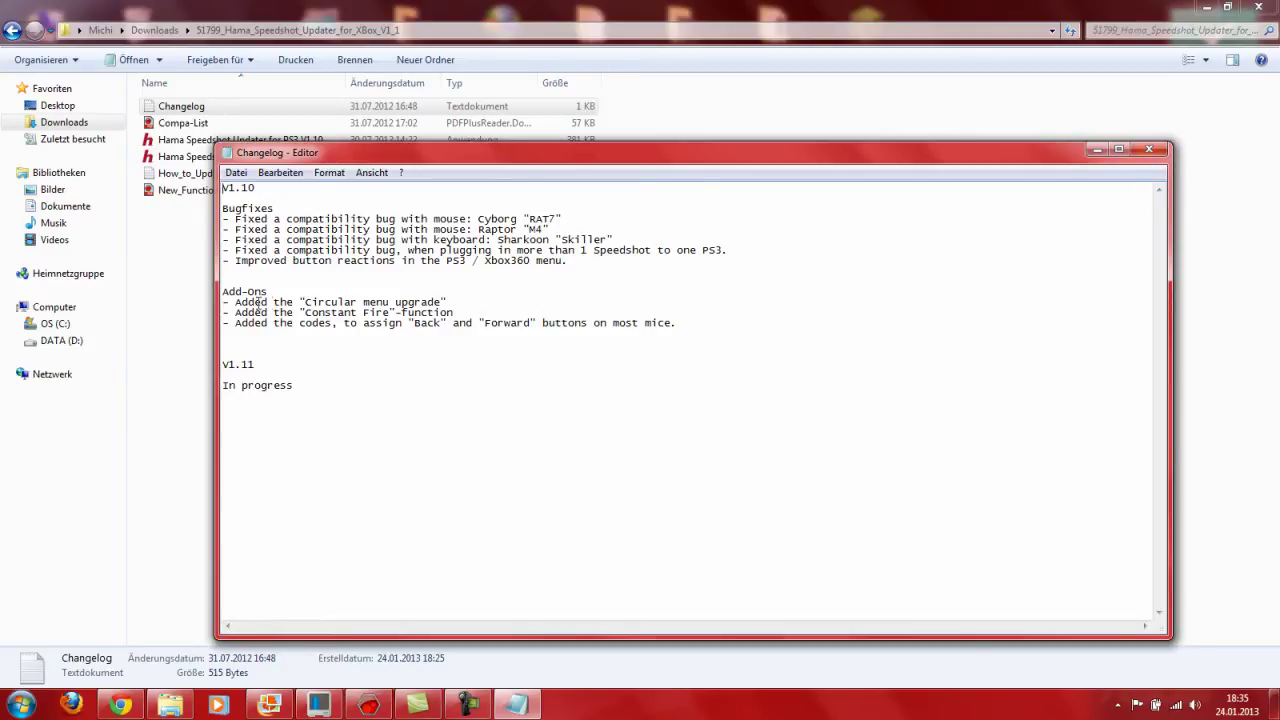
left_click_drag(236, 298, 688, 333)
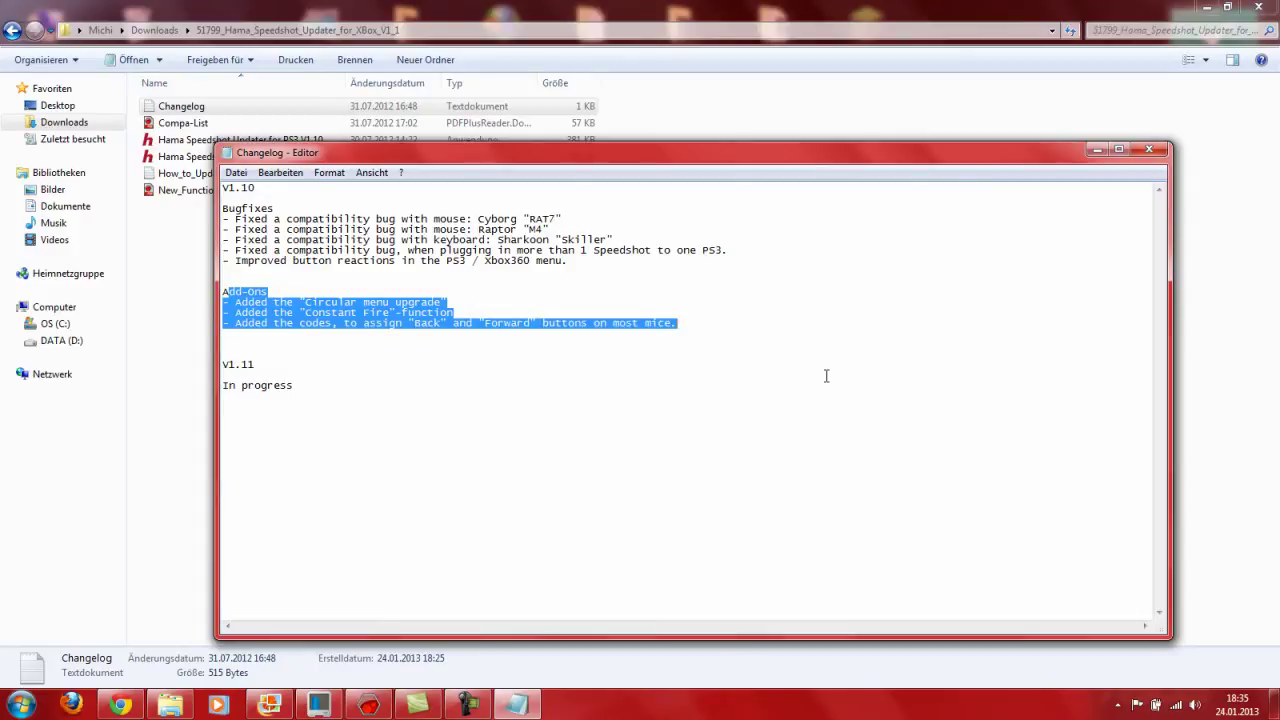
left_click(786, 404)
left_click(1150, 149)
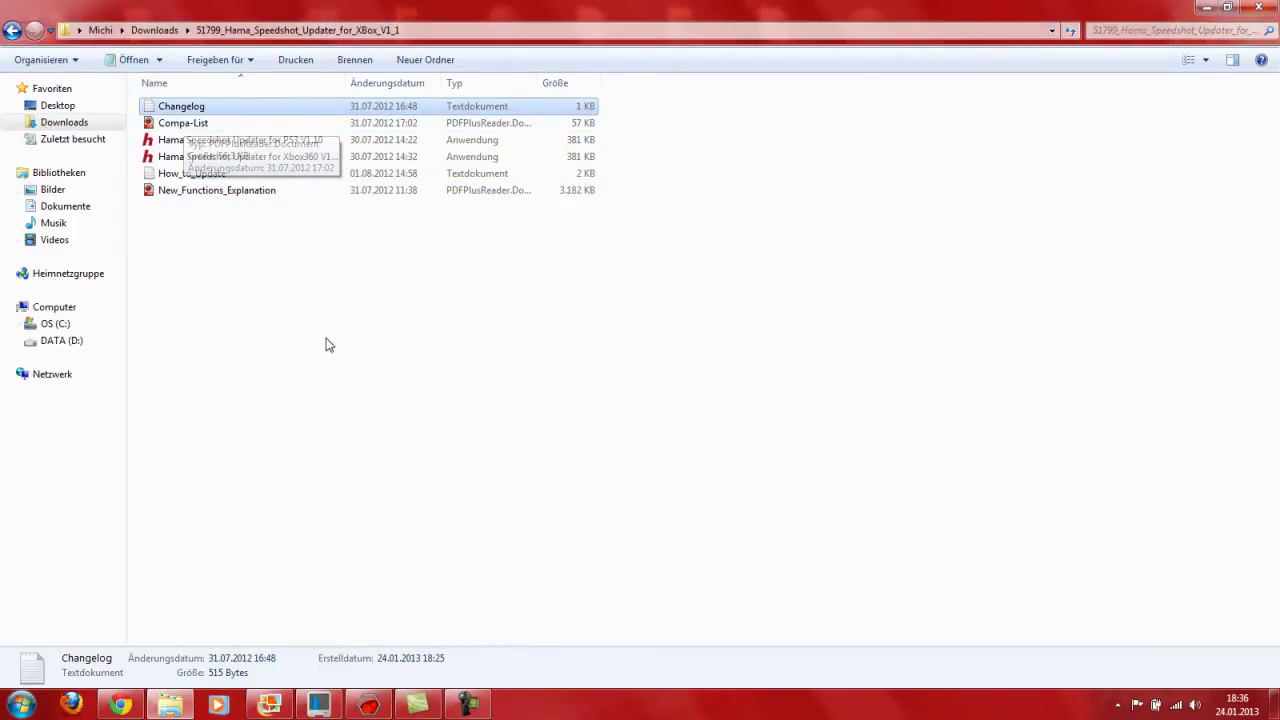
Switch to the Compa-List in Nuance PDF Reader, review the tested devices and games, and dismiss the Windows colour scheme dialog
left_click(381, 706)
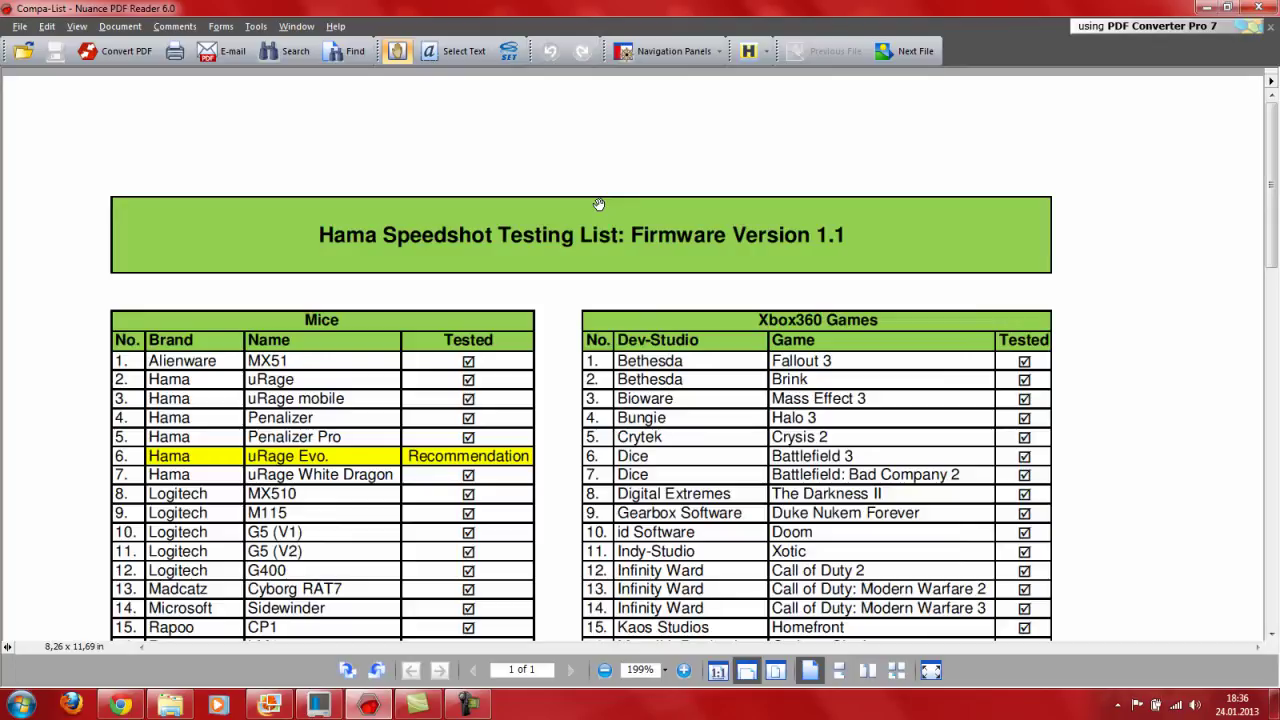
scroll(598, 210, "down", 3)
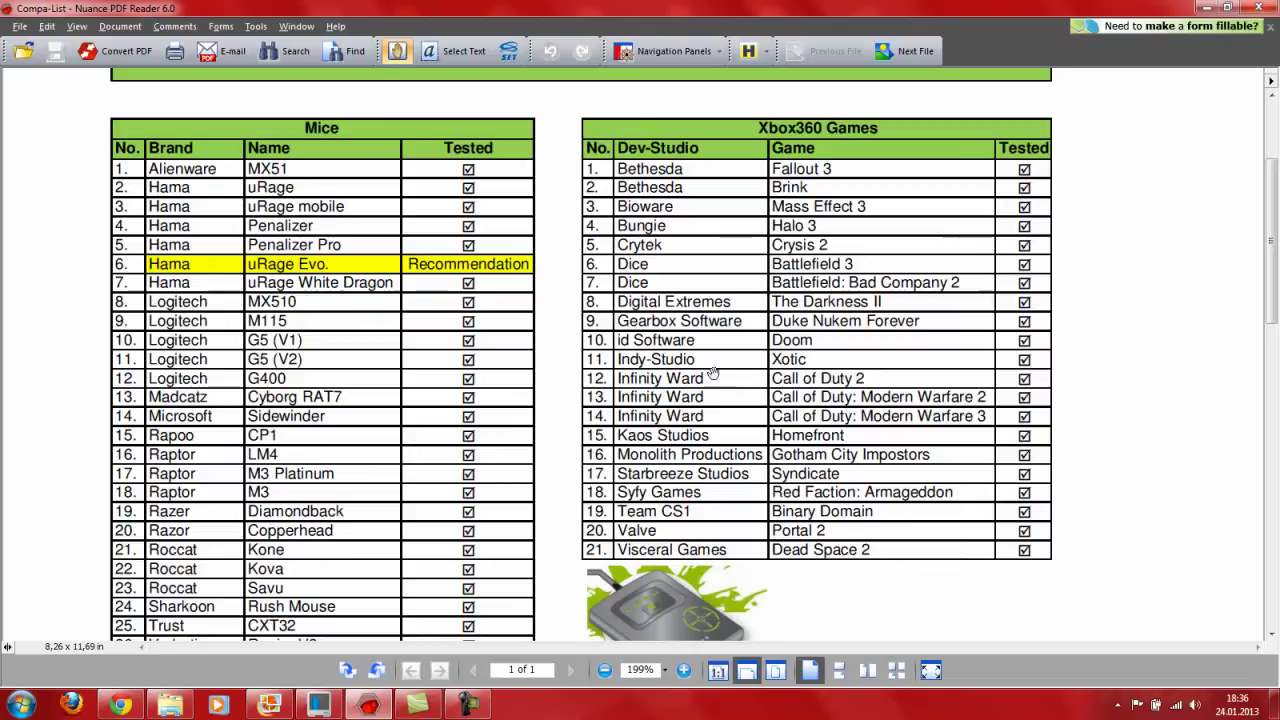
scroll(785, 365, "down", 8)
scroll(780, 363, "up", 4)
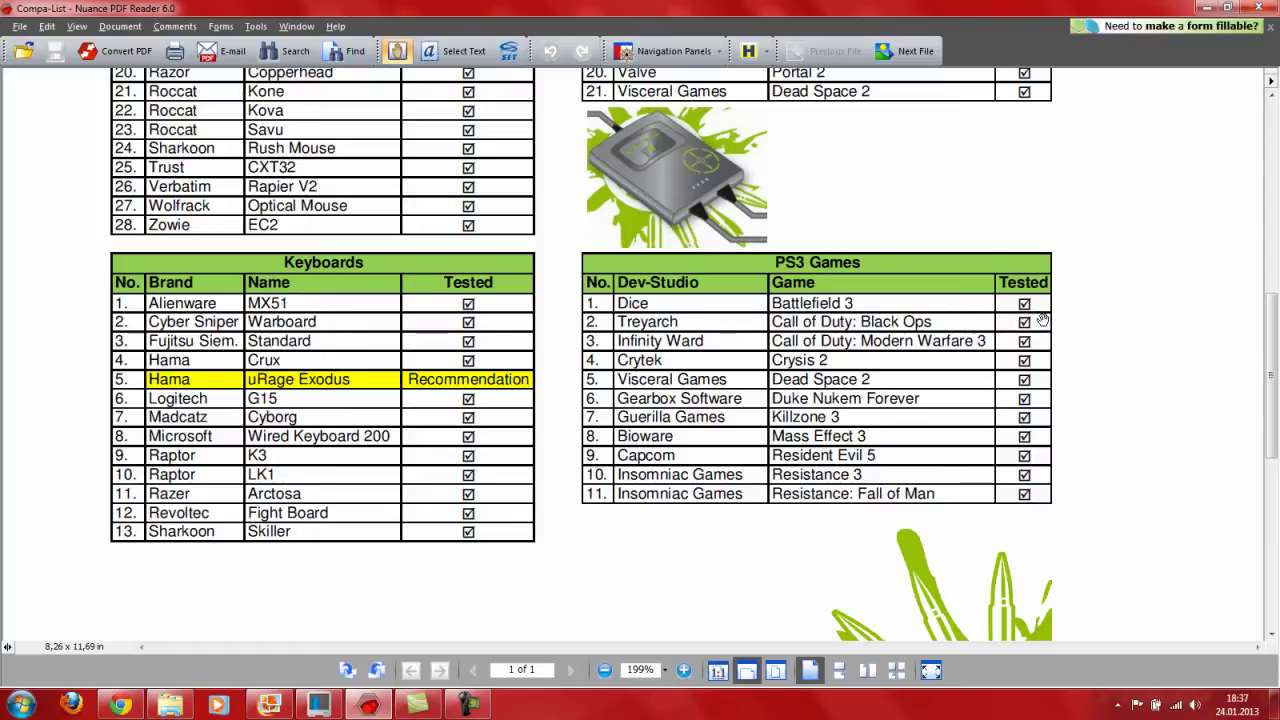
scroll(1043, 368, "up", 5)
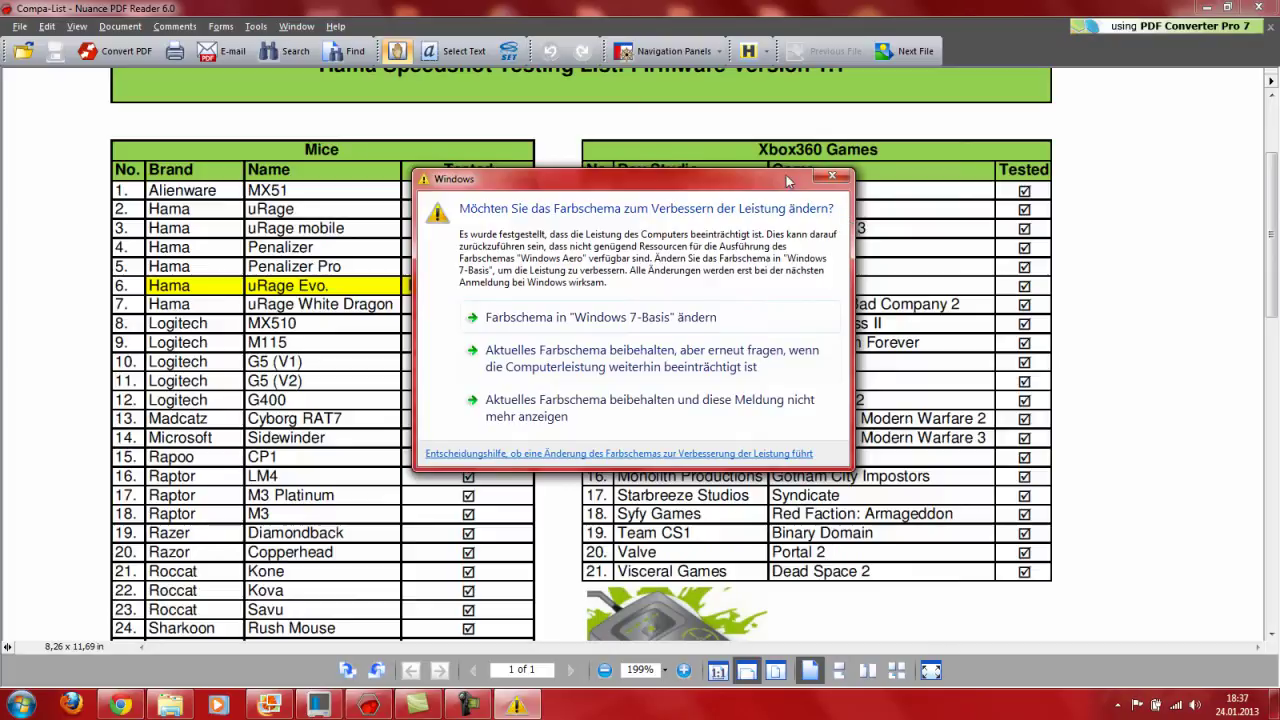
left_click(838, 178)
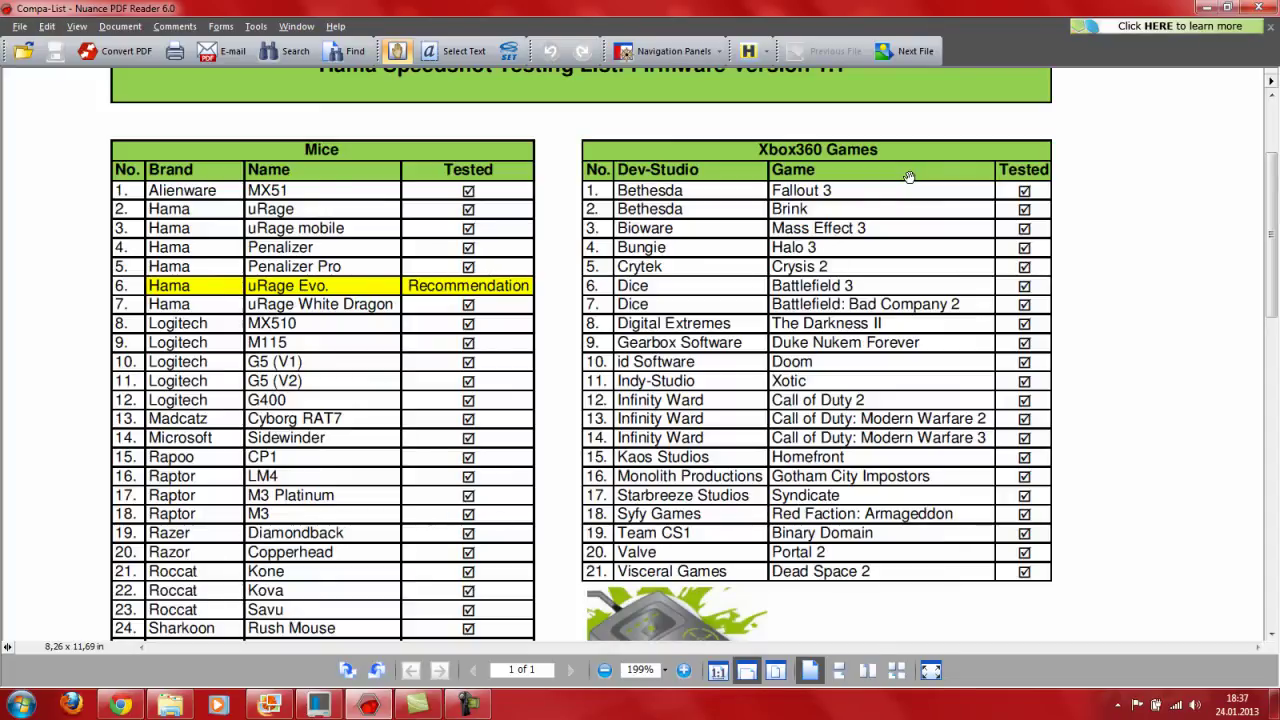
Check the tested mice in the Compa-List and close the recurring colour scheme dialog
scroll(1045, 407, "down", 3)
scroll(1049, 282, "up", 3)
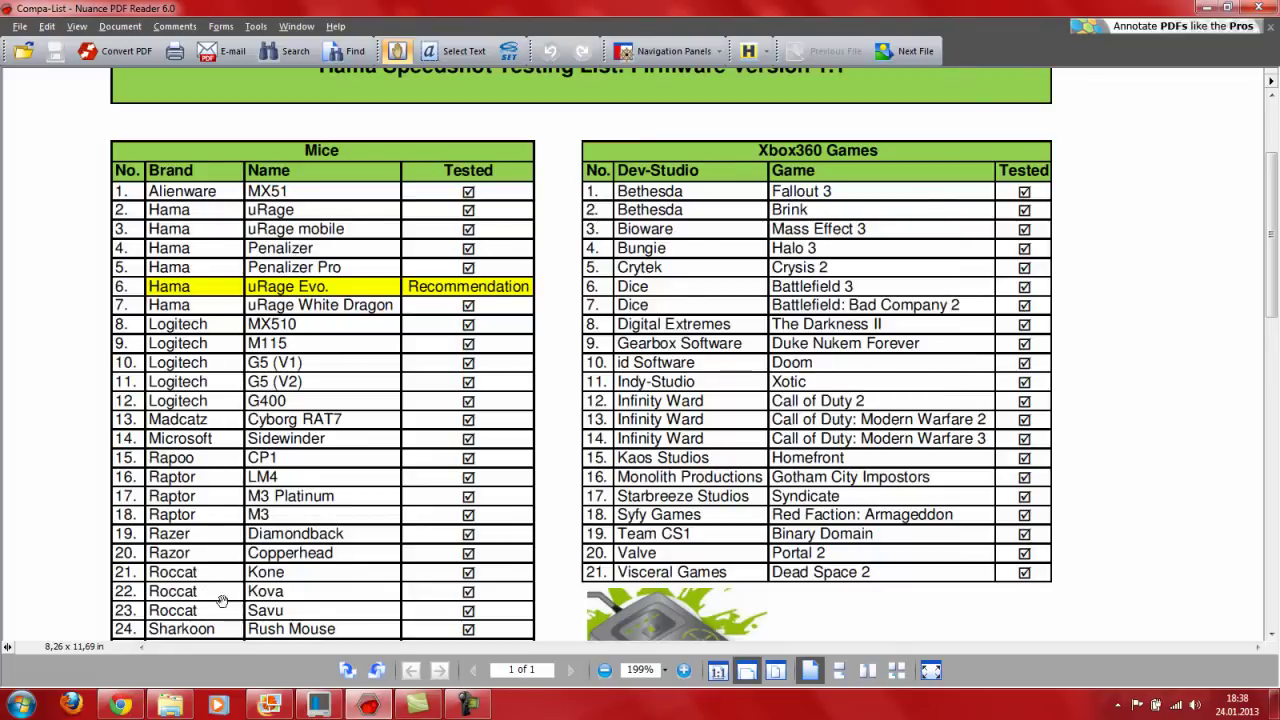
scroll(428, 556, "down", 2)
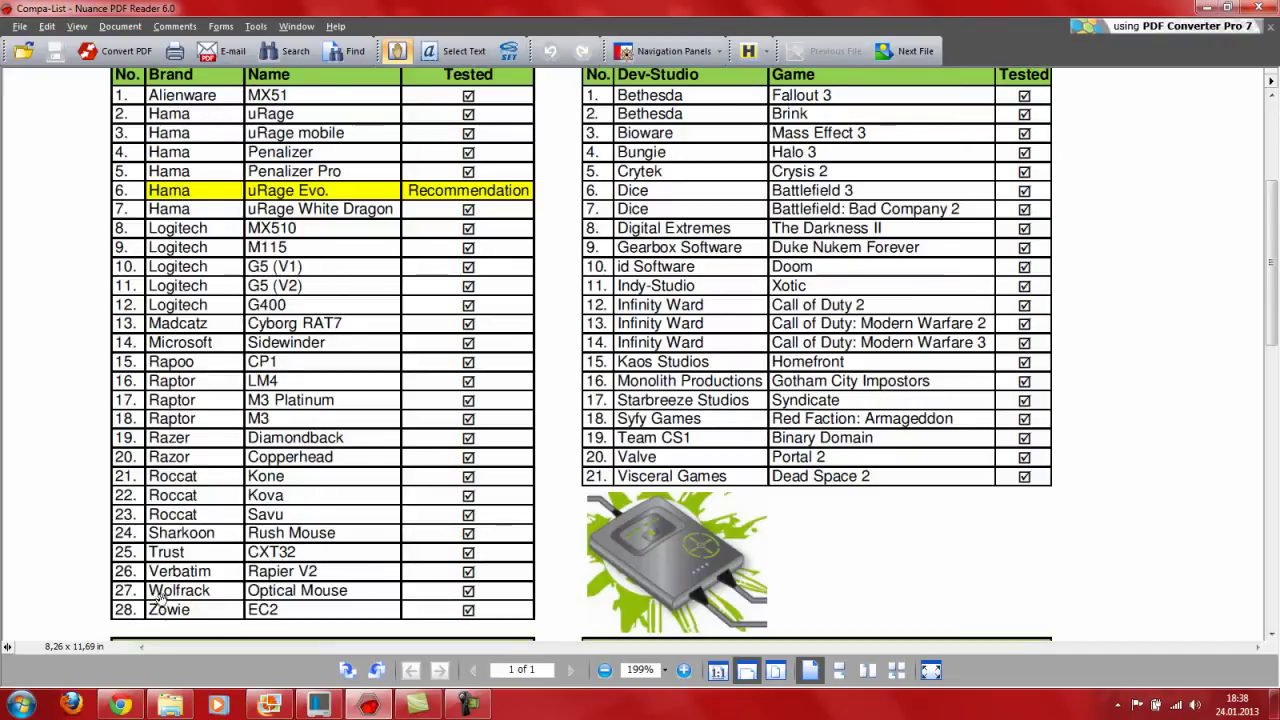
scroll(161, 600, "up", 2)
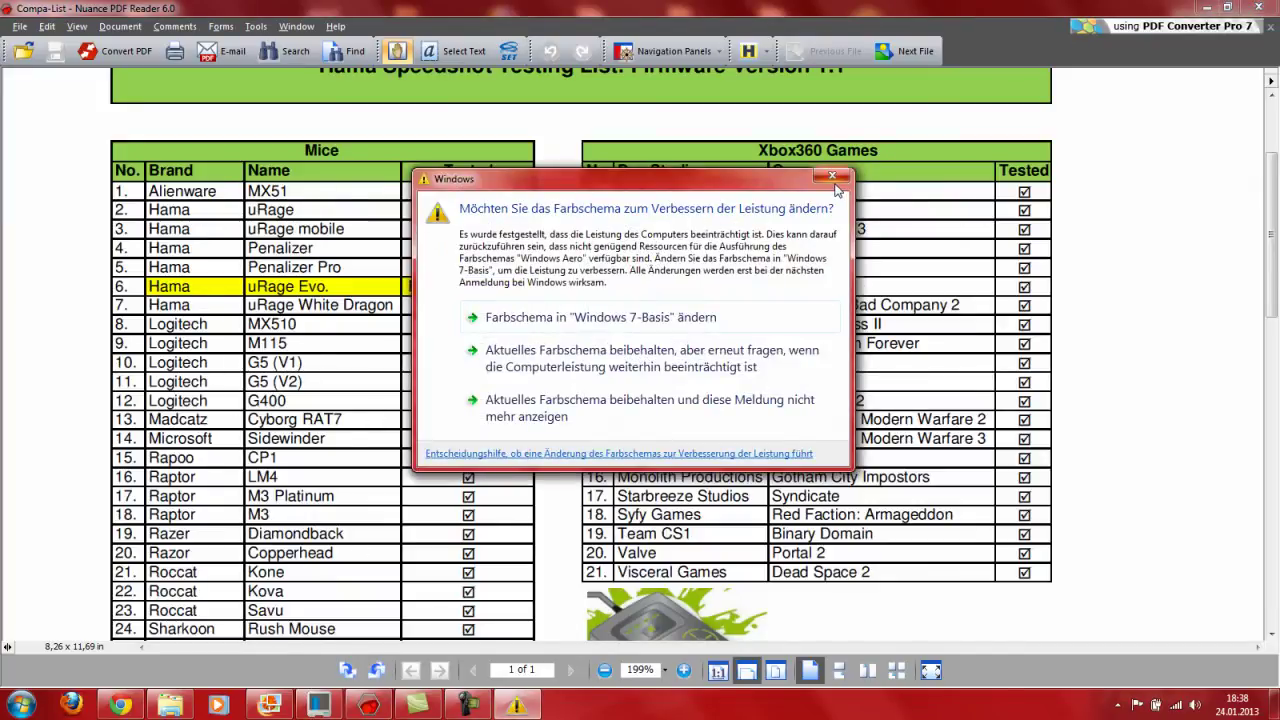
left_click(832, 177)
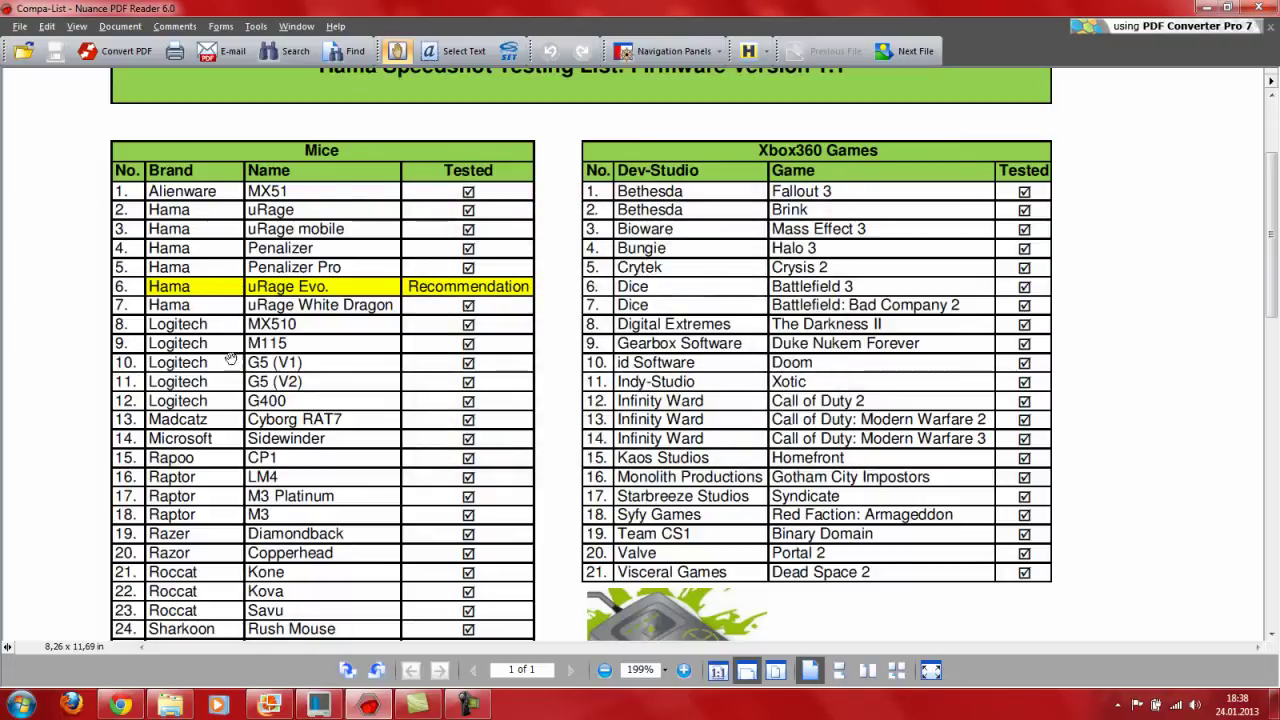
Examine the Keyboards and PS3 Games tables, skim the whole compatibility list again, and minimize the document
scroll(300, 599, "down", 6)
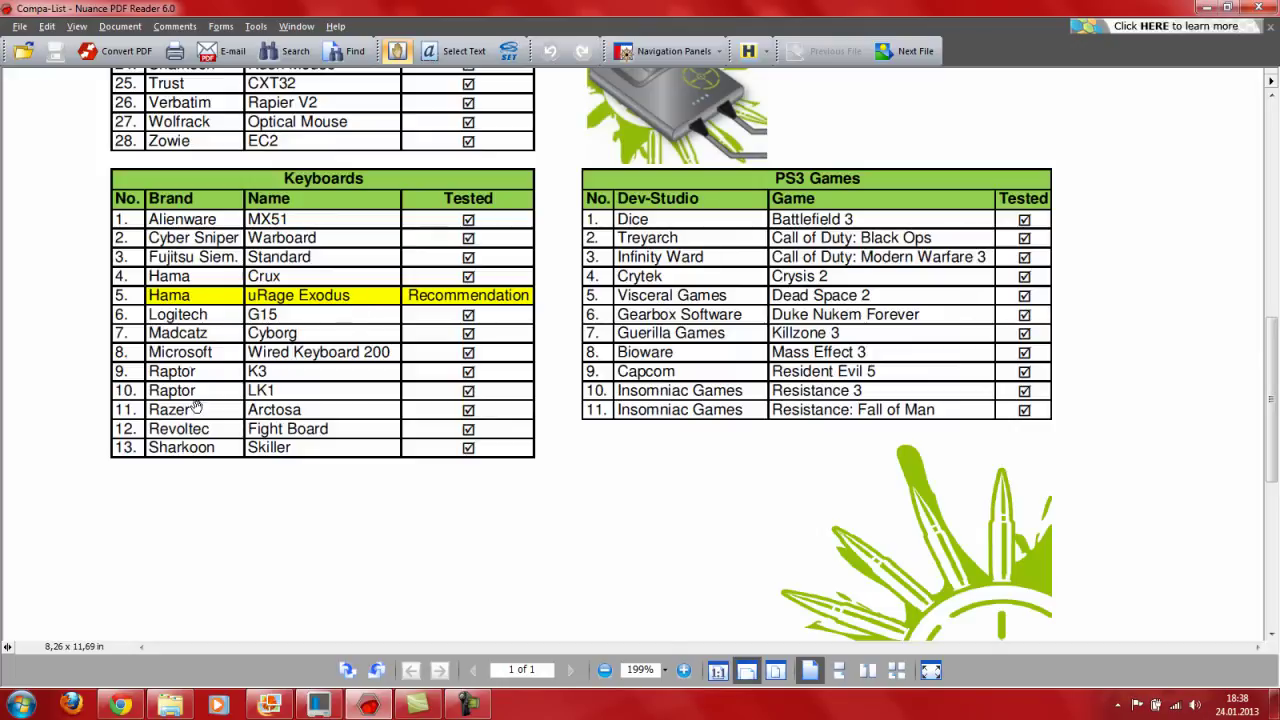
scroll(187, 433, "up", 2)
scroll(187, 433, "up", 13)
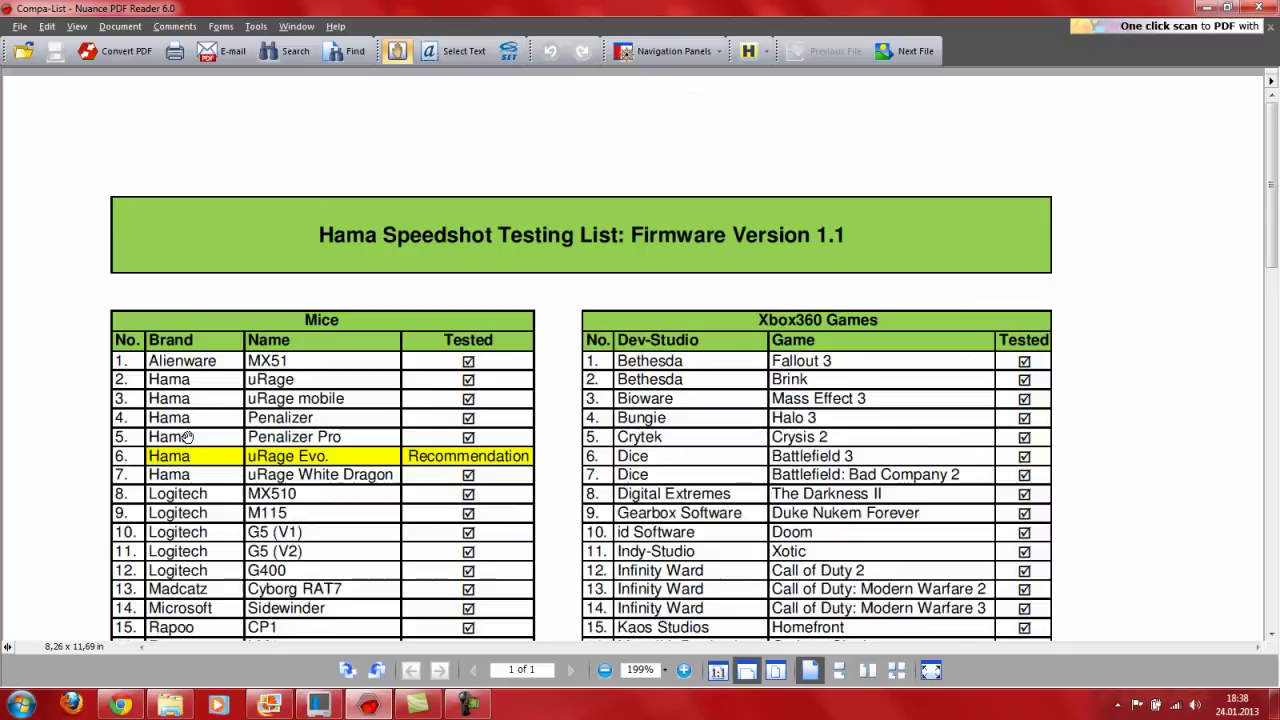
left_click_drag(395, 487, 400, 68)
scroll(395, 487, "down", 10)
scroll(466, 508, "up", 15)
scroll(451, 470, "up", 4)
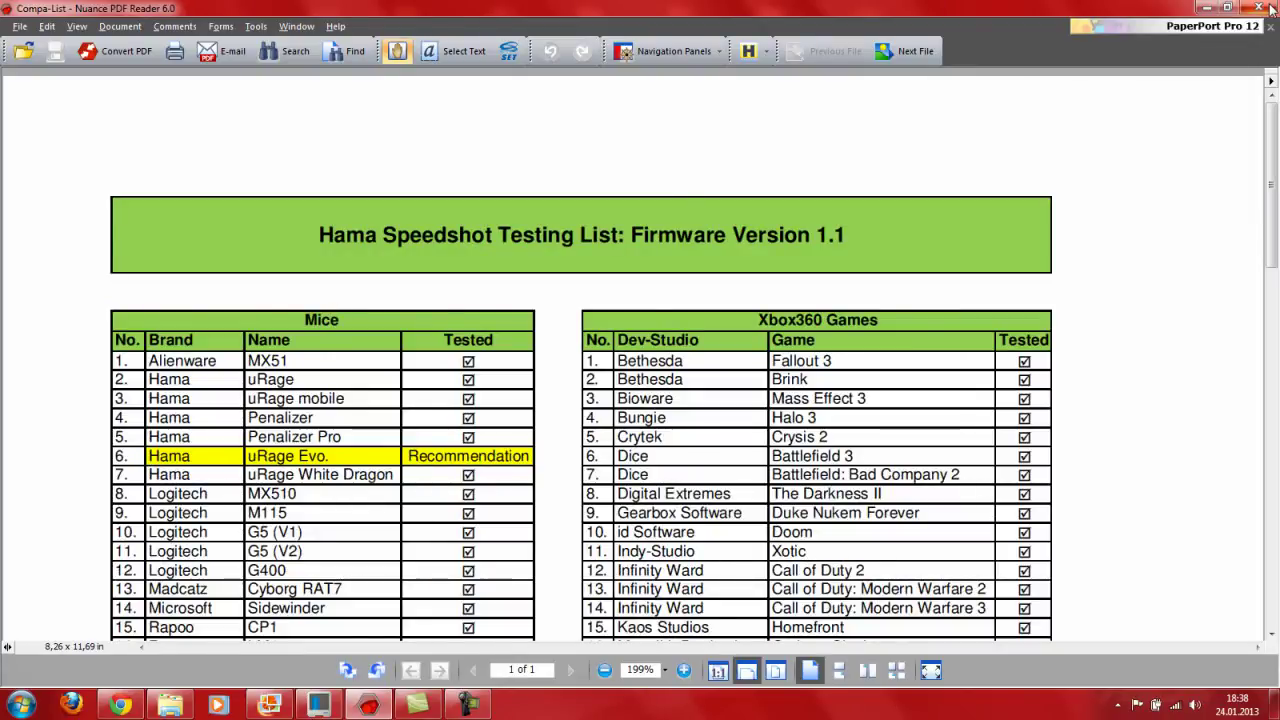
left_click(1207, 8)
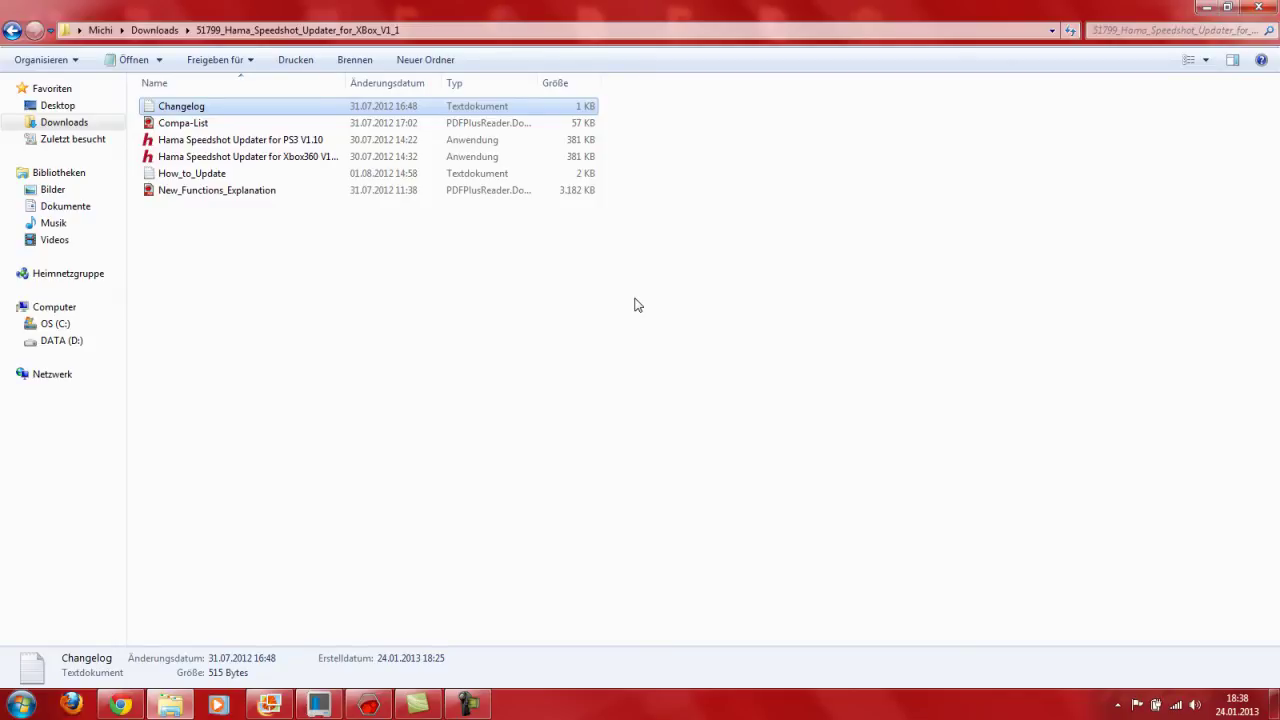
Launch the Hama Speedshot Updater for Xbox360, check its device and file version fields, and close it along with the folder view
double_click(278, 158)
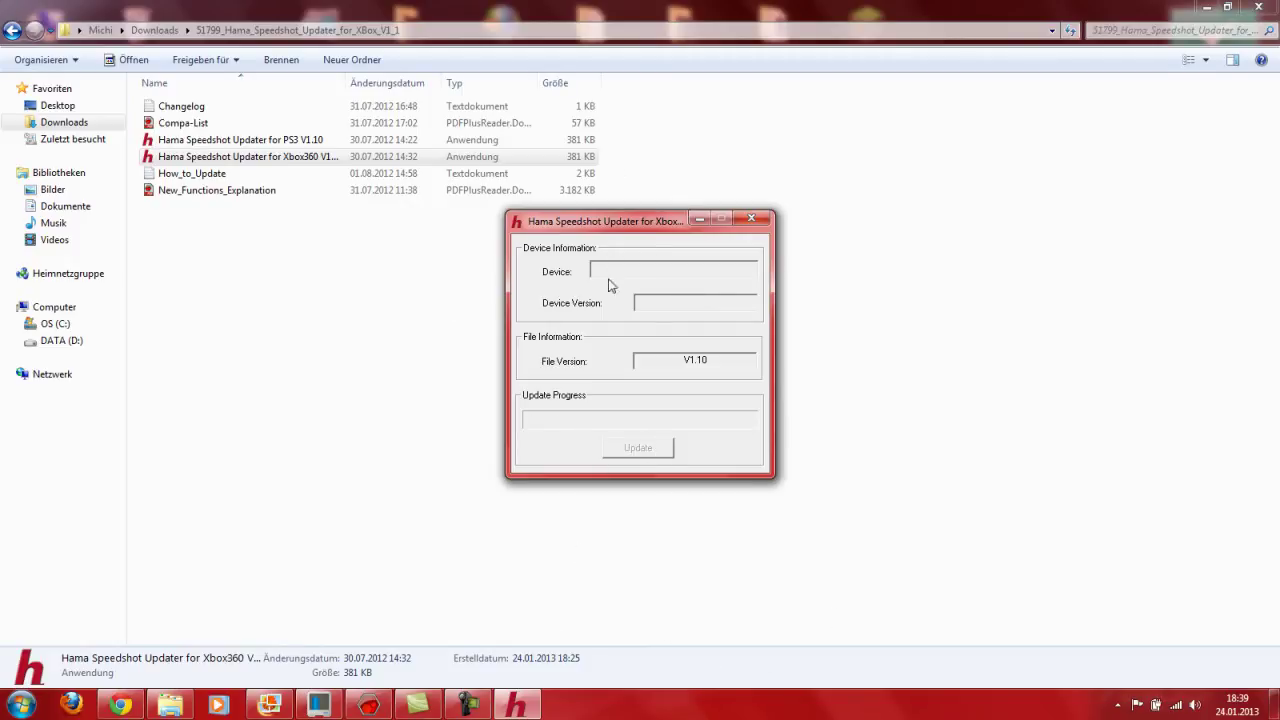
double_click(687, 364)
left_click(752, 219)
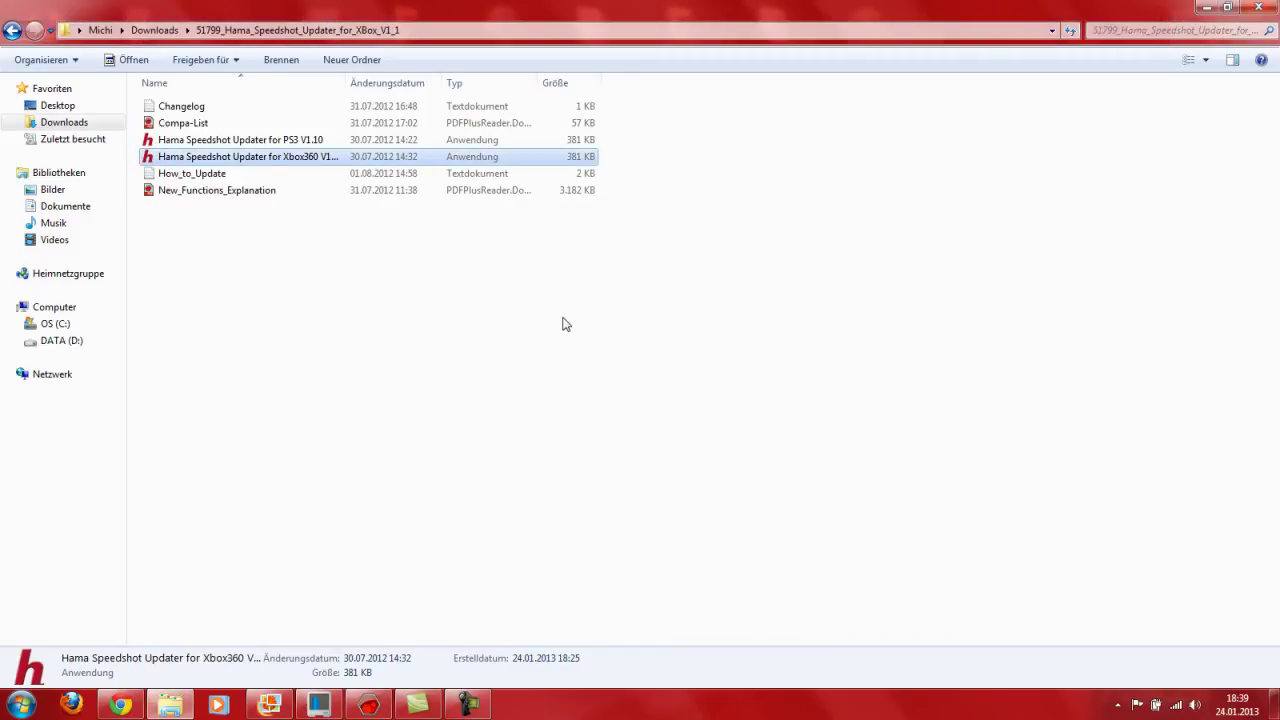
left_click(1247, 8)
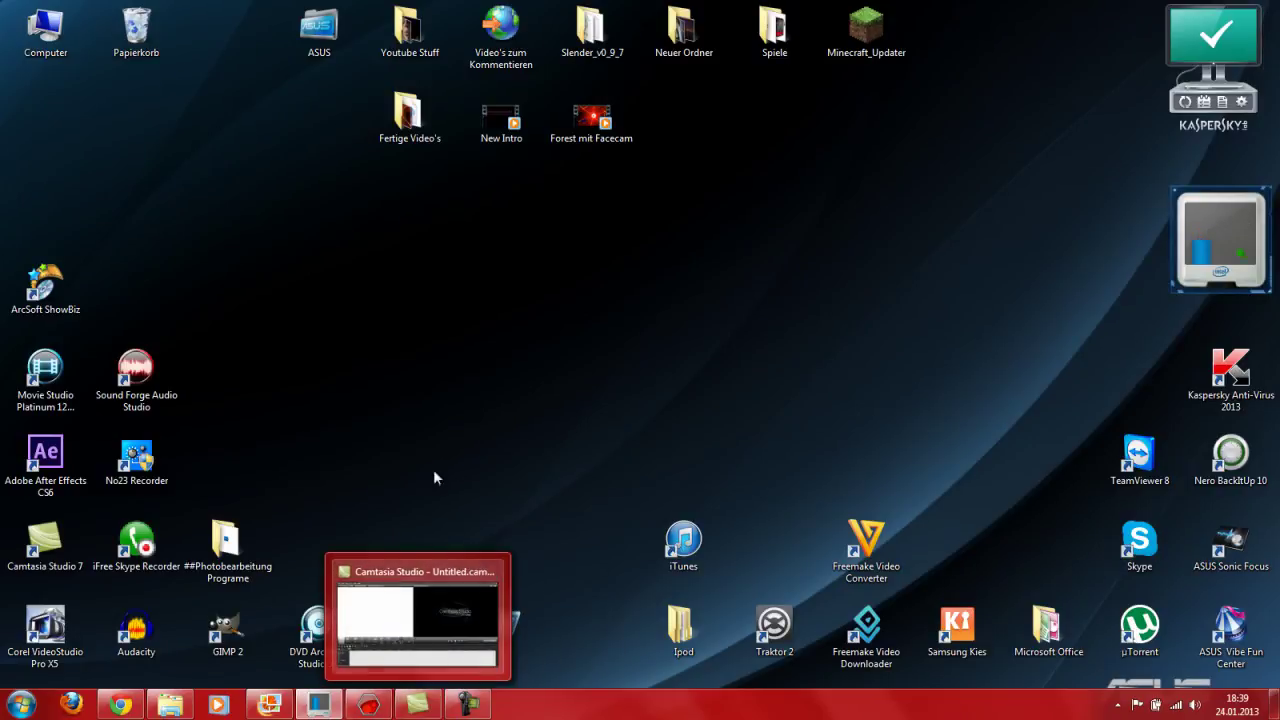
Switch to the Hama Update Fertig screenshot in Windows Live Fotogalerie, enlarge the updater's completion dialog, and close the image
mouse_move(369, 710)
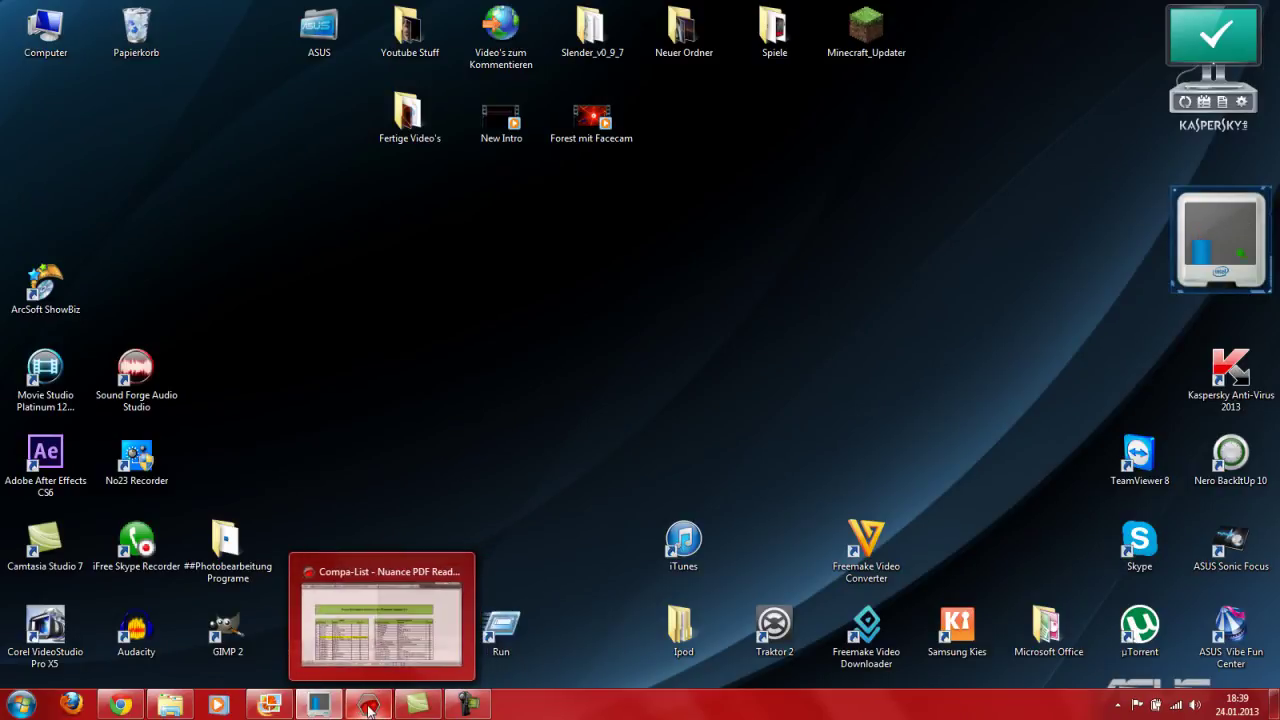
left_click(269, 706)
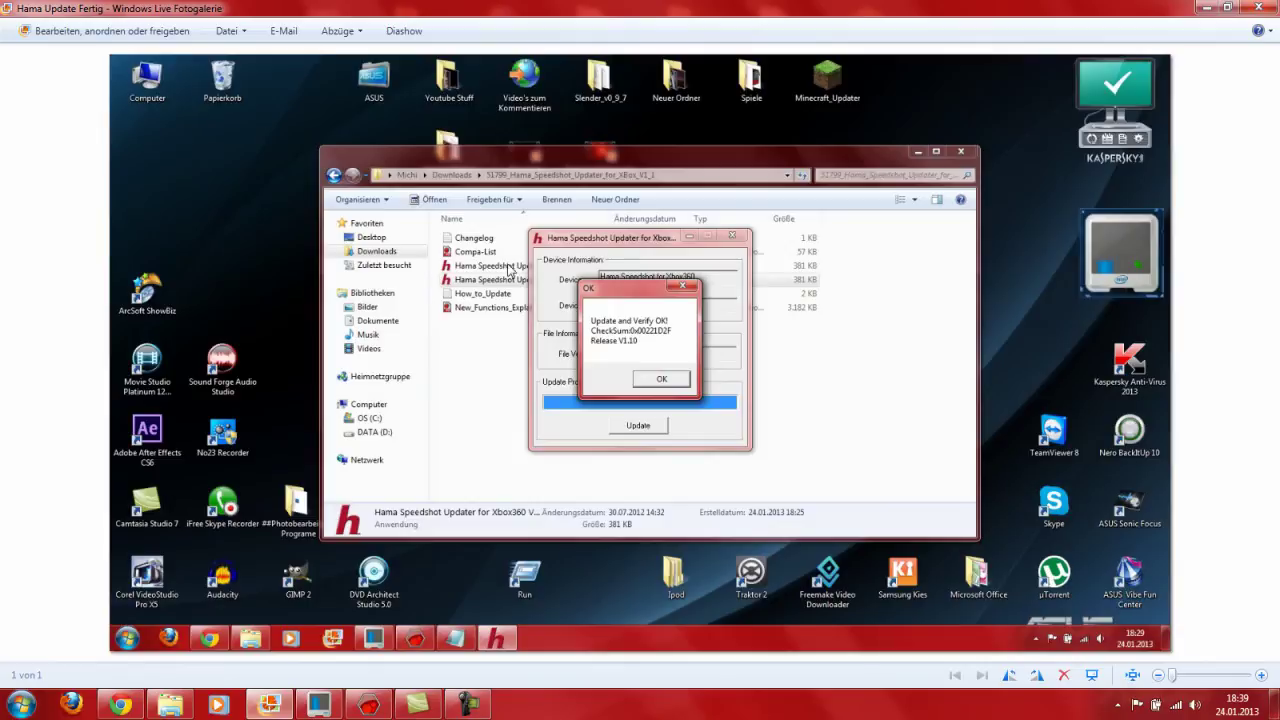
scroll(675, 320, "up", 2)
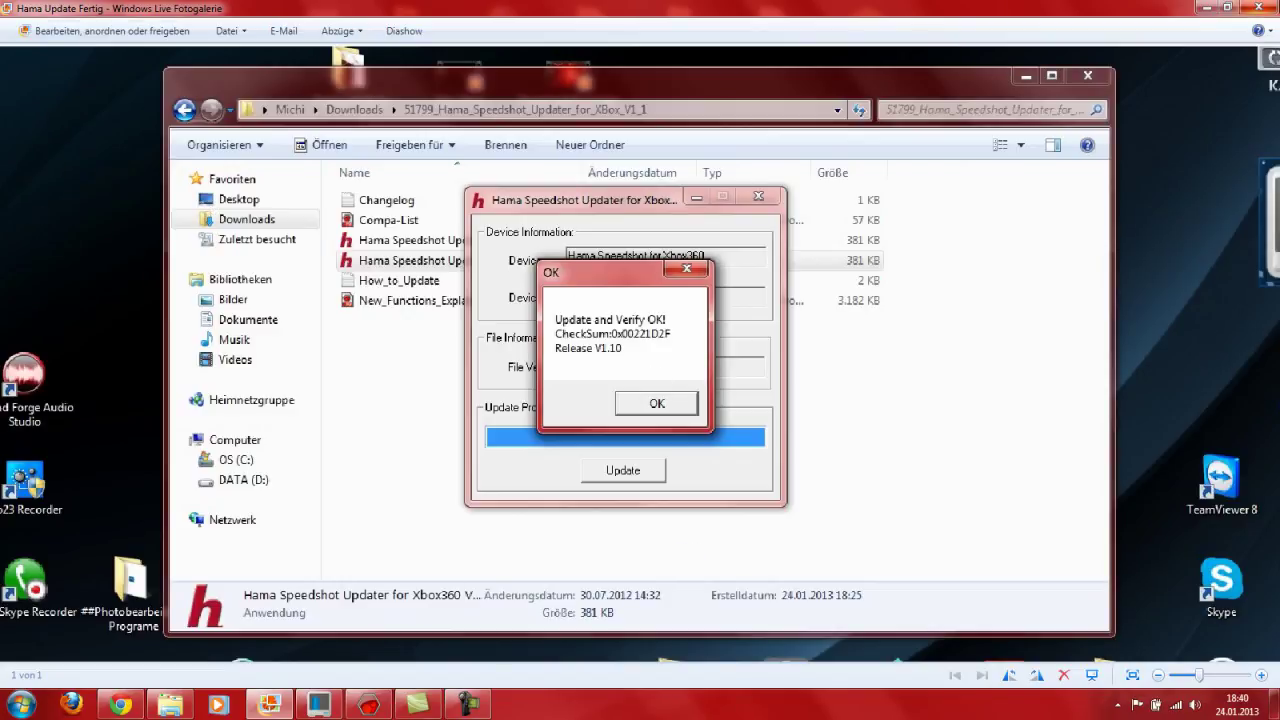
left_click(1257, 8)
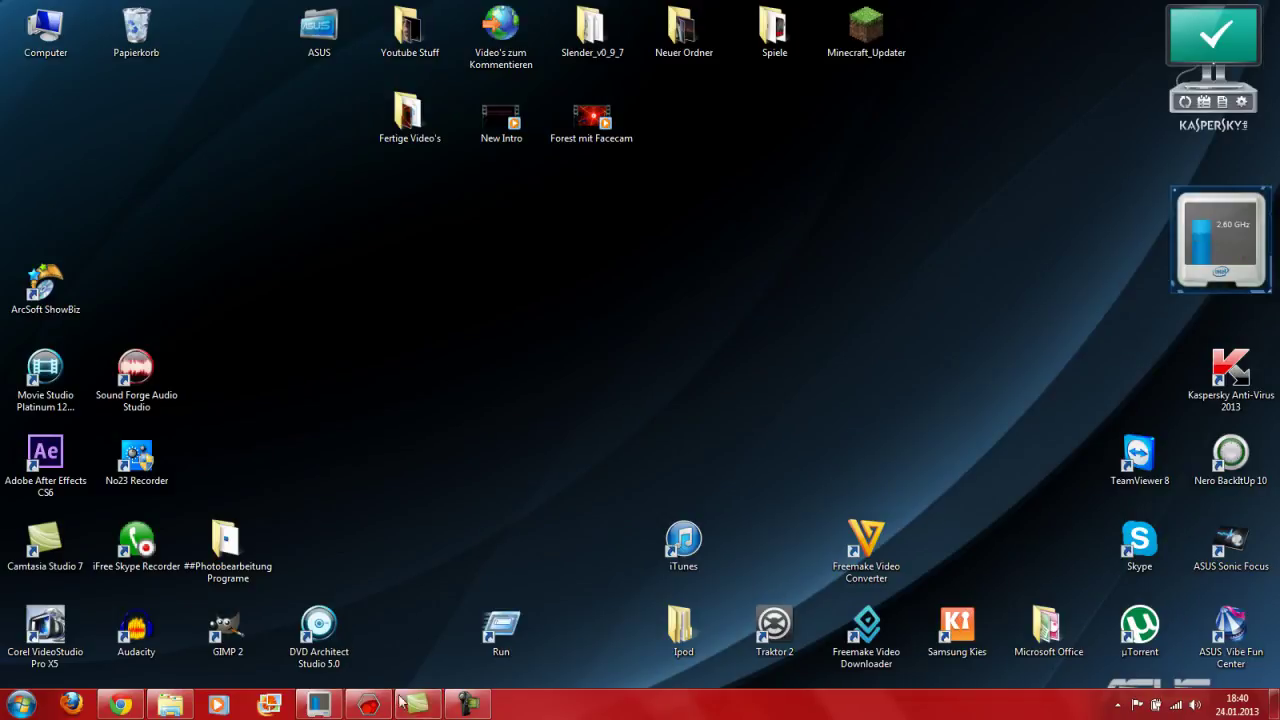
left_click(466, 704)
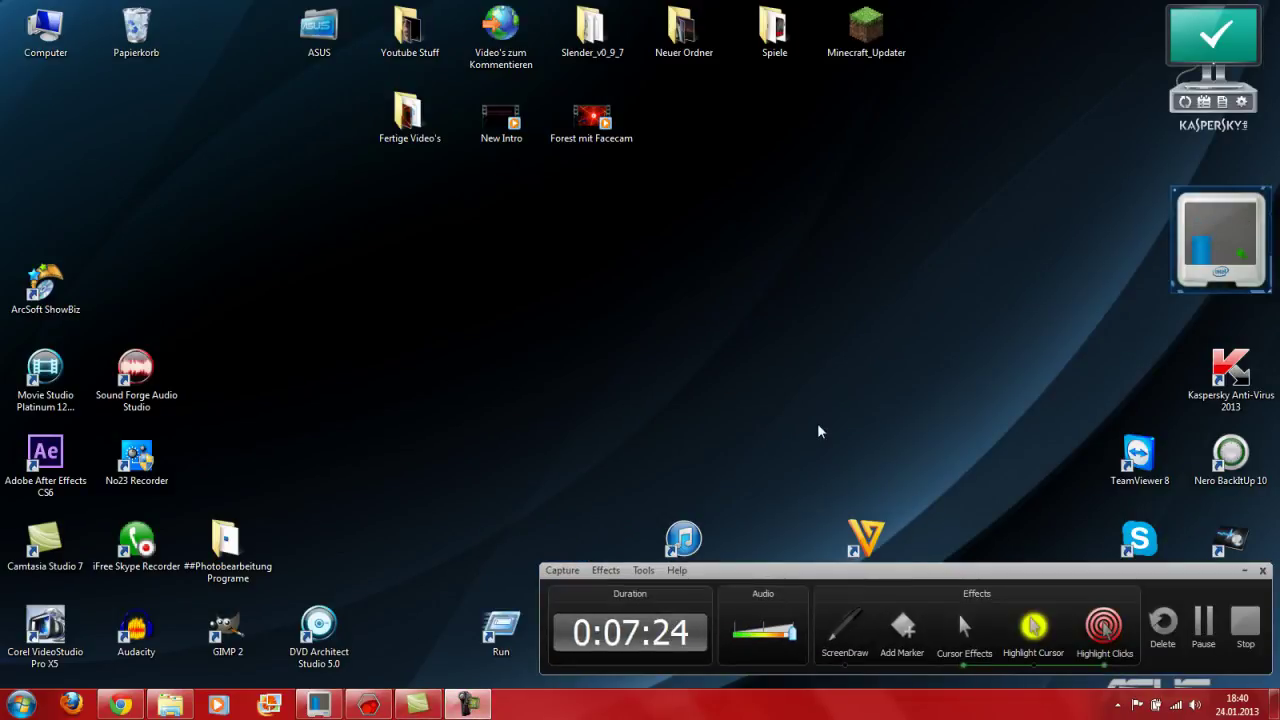